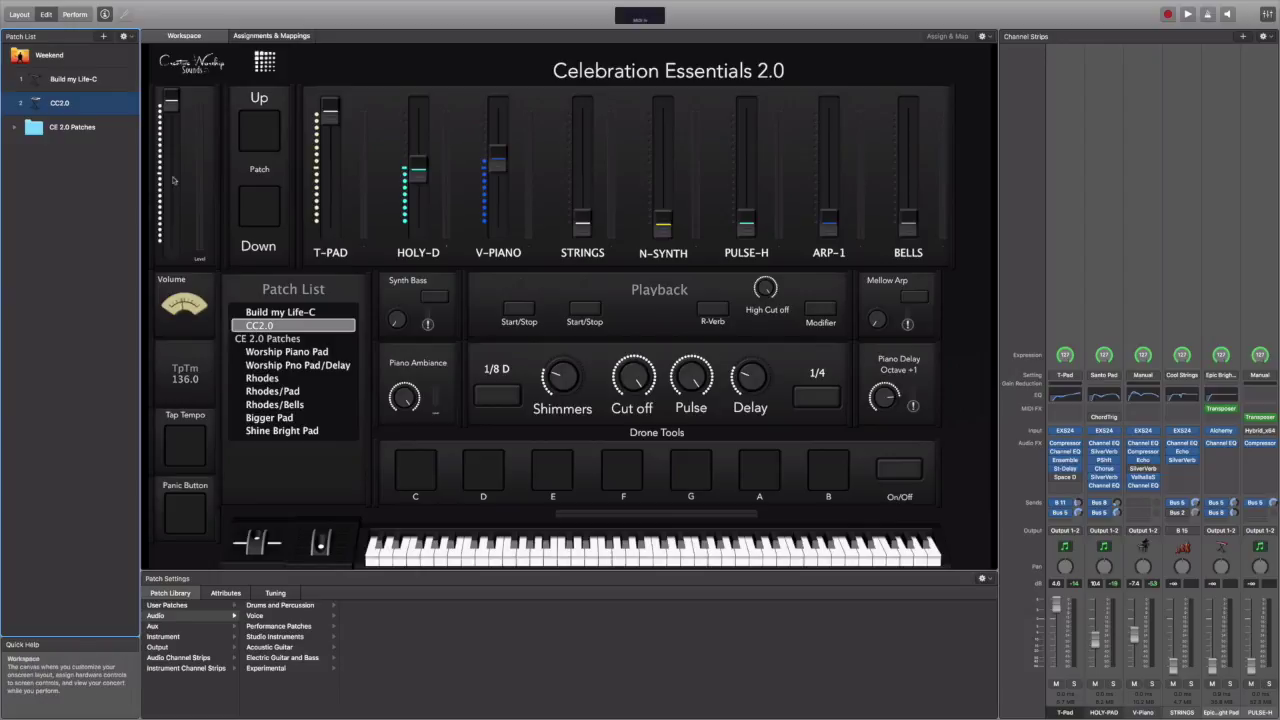
Select the Build my Life-C patch in the Weekend concert
mouse_move(399, 4)
mouse_move(524, 40)
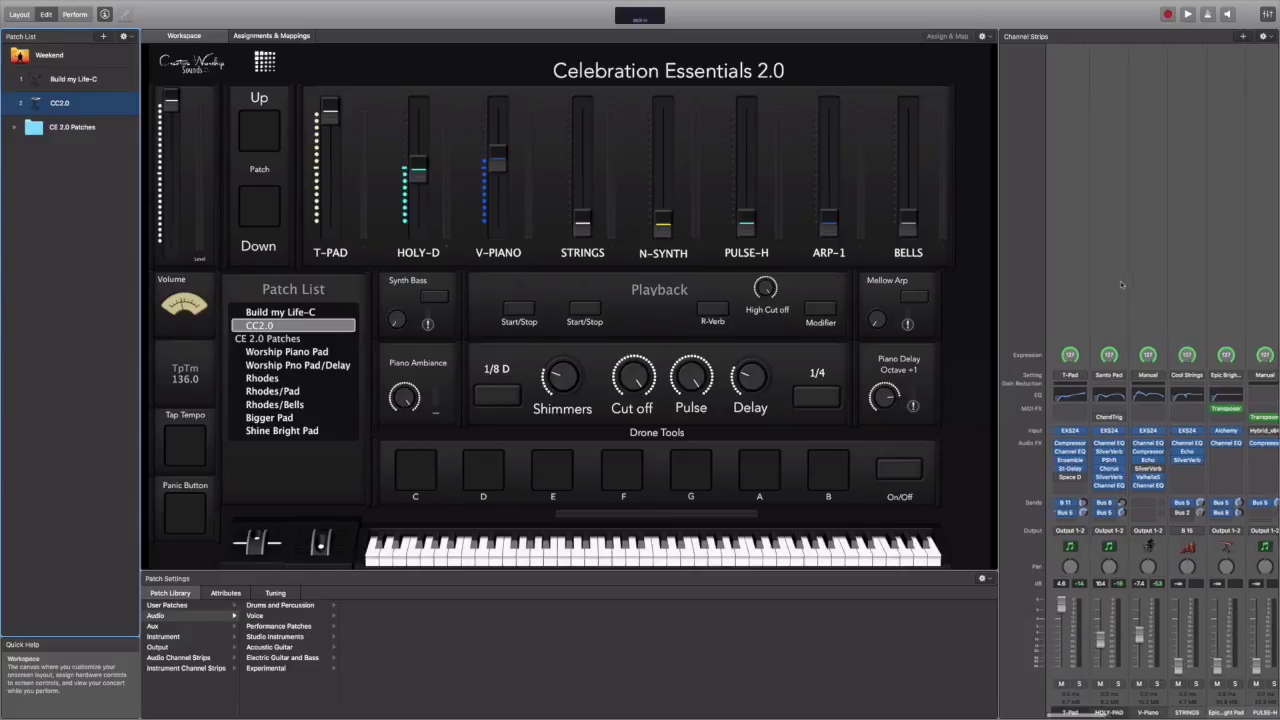
left_click(418, 186)
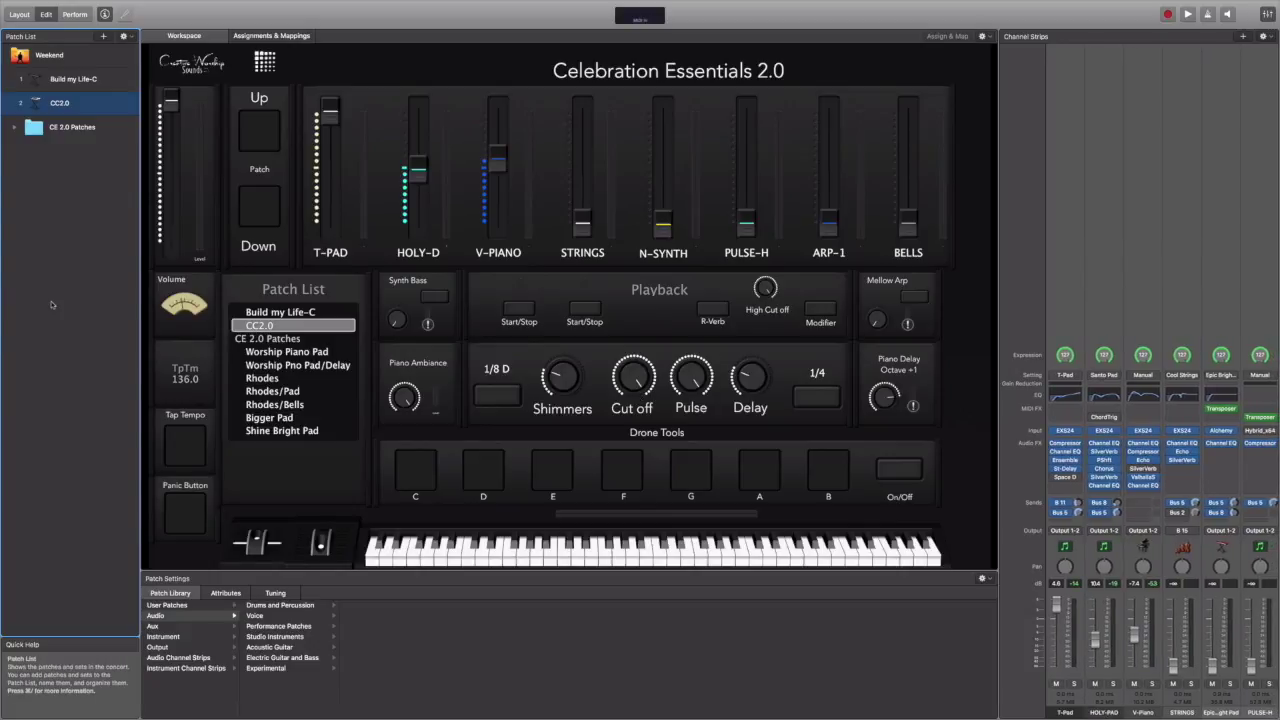
left_click(74, 80)
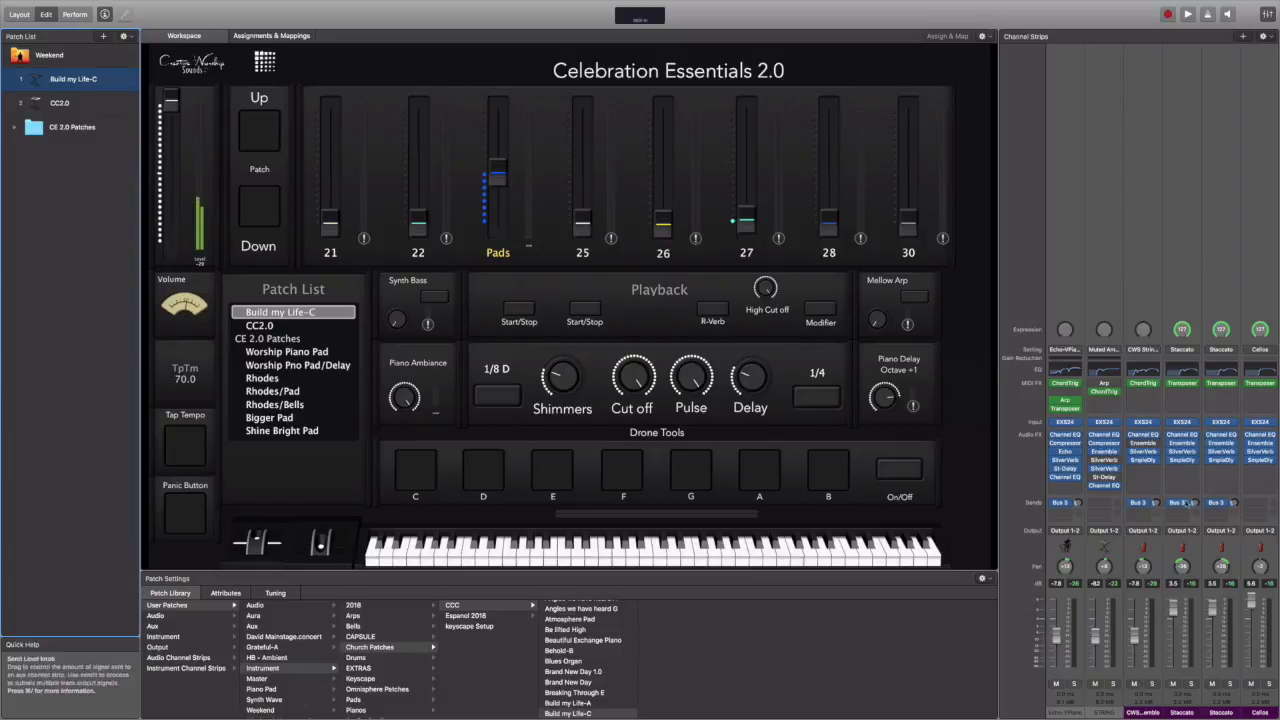
Examine the bus sends and aux channel strips used by the Build my Life-C patch
scroll(1168, 510, "right", 5)
scroll(1168, 510, "left", 1)
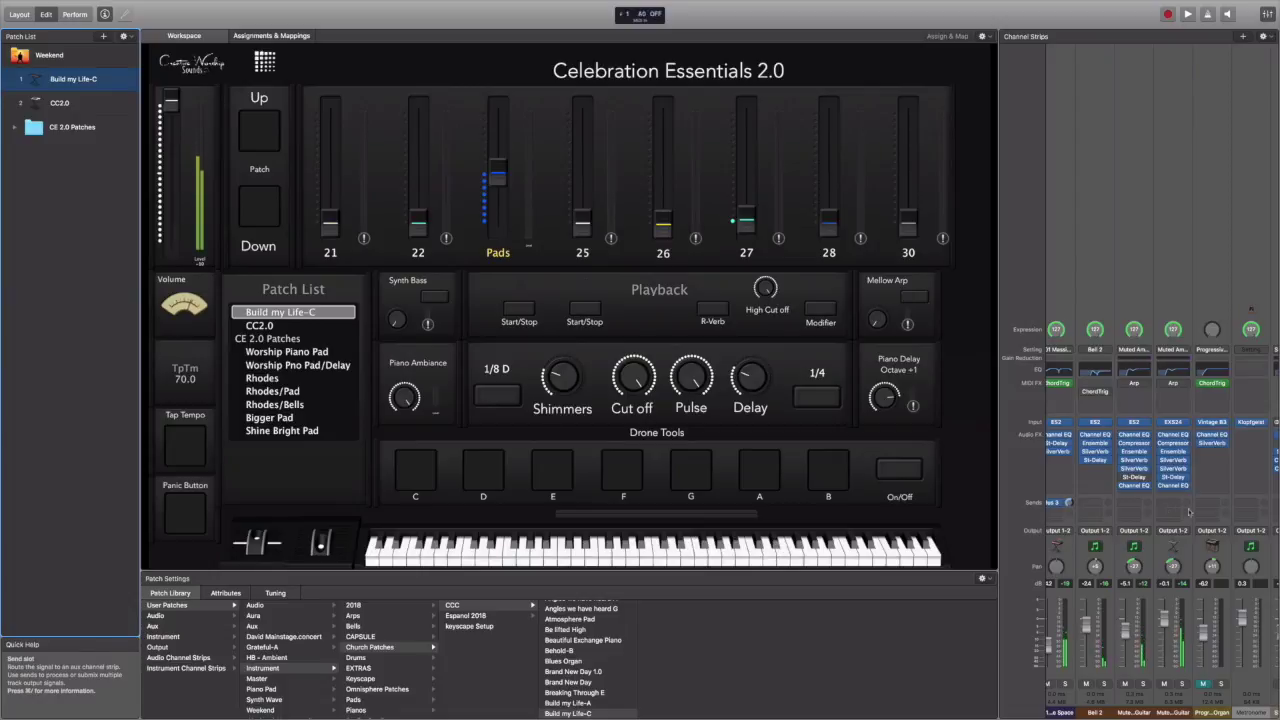
mouse_move(596, 12)
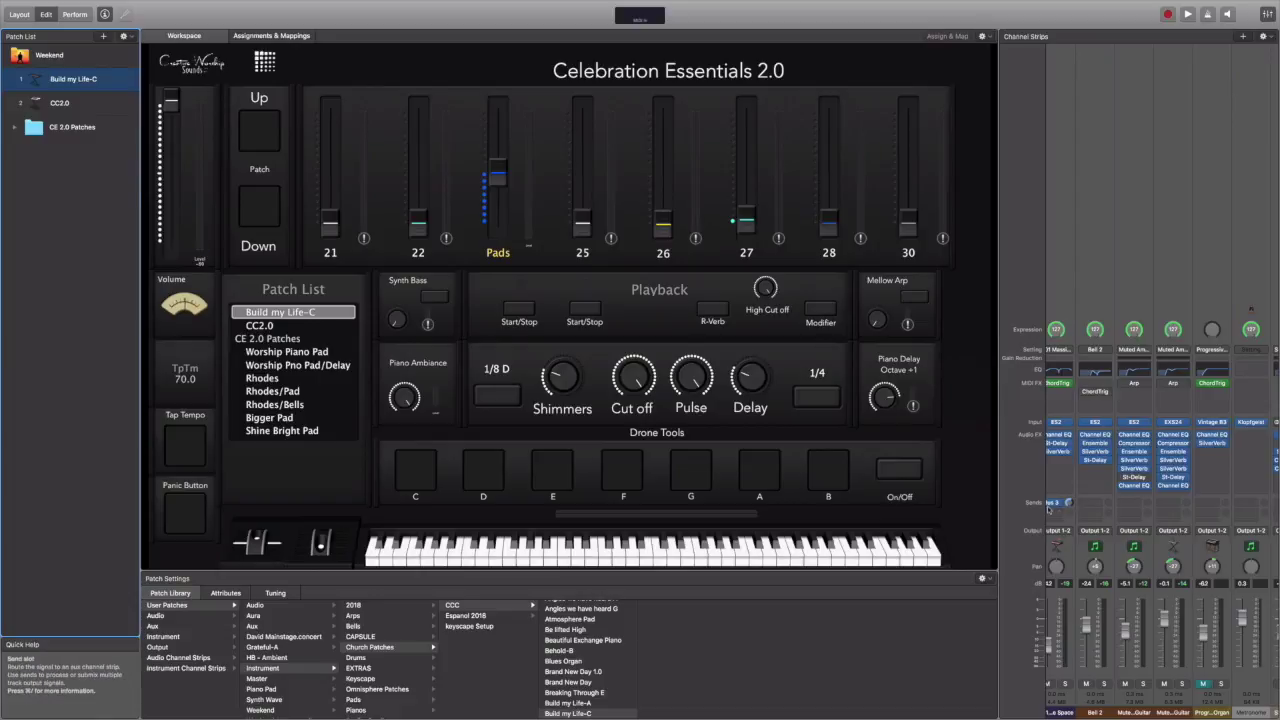
scroll(1062, 560, "right", 5)
scroll(1062, 558, "right", 1)
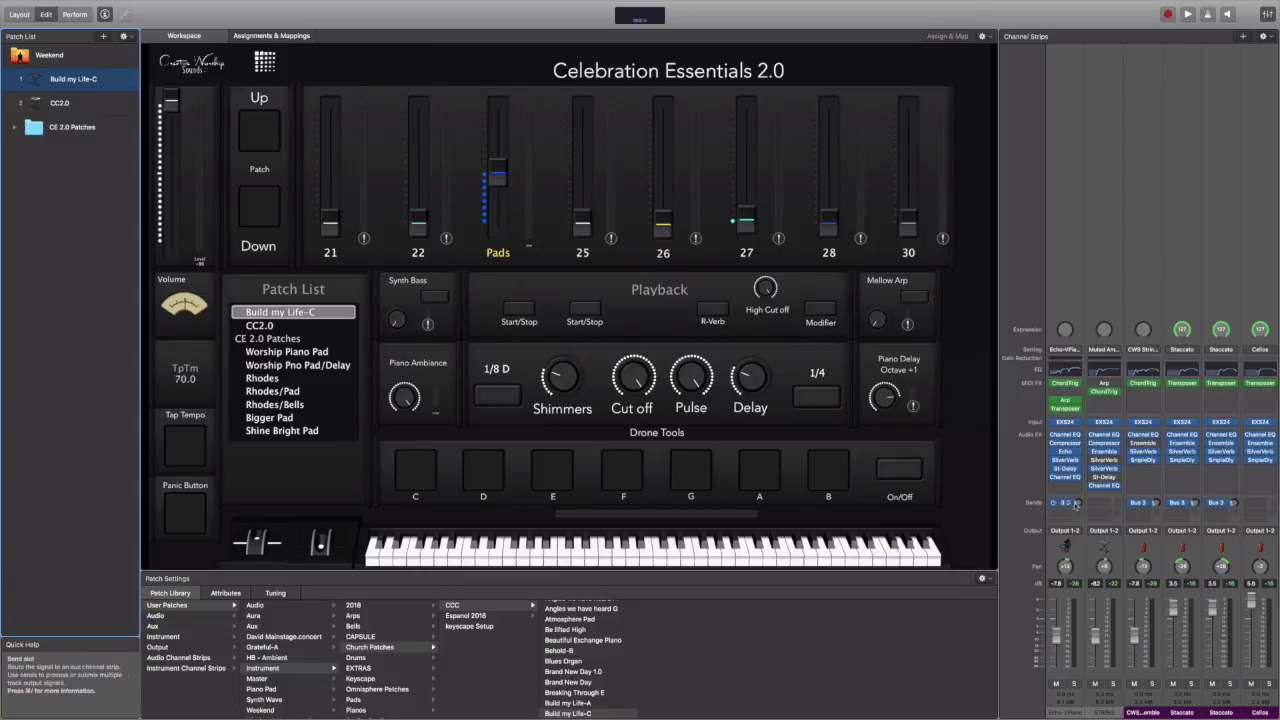
scroll(1070, 506, "right", 5)
scroll(1076, 506, "right", 5)
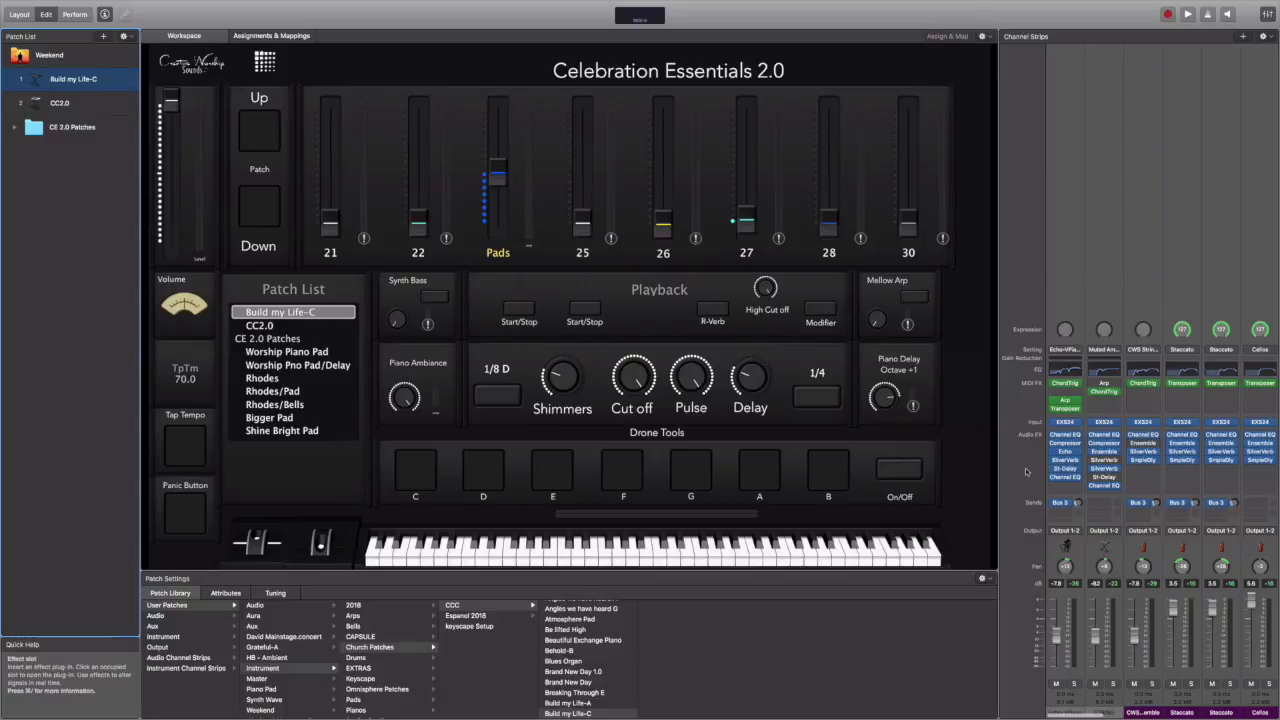
scroll(1025, 465, "right", 1)
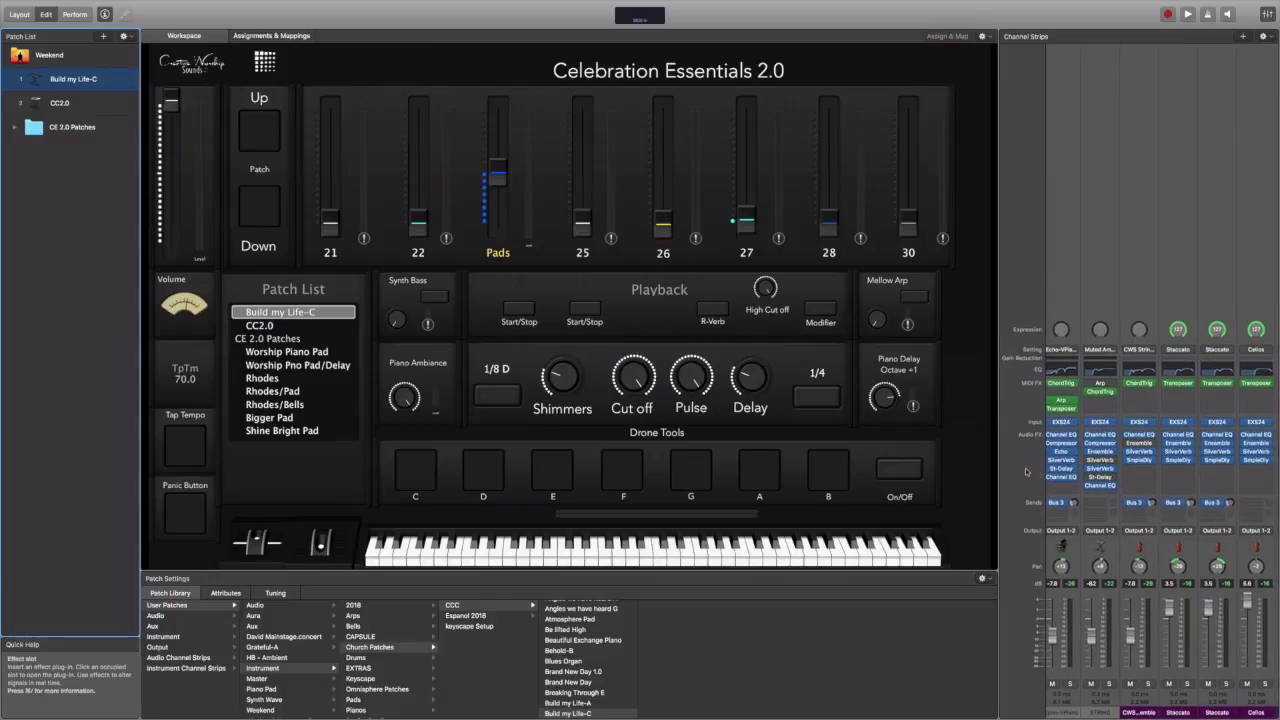
scroll(1066, 497, "left", 1)
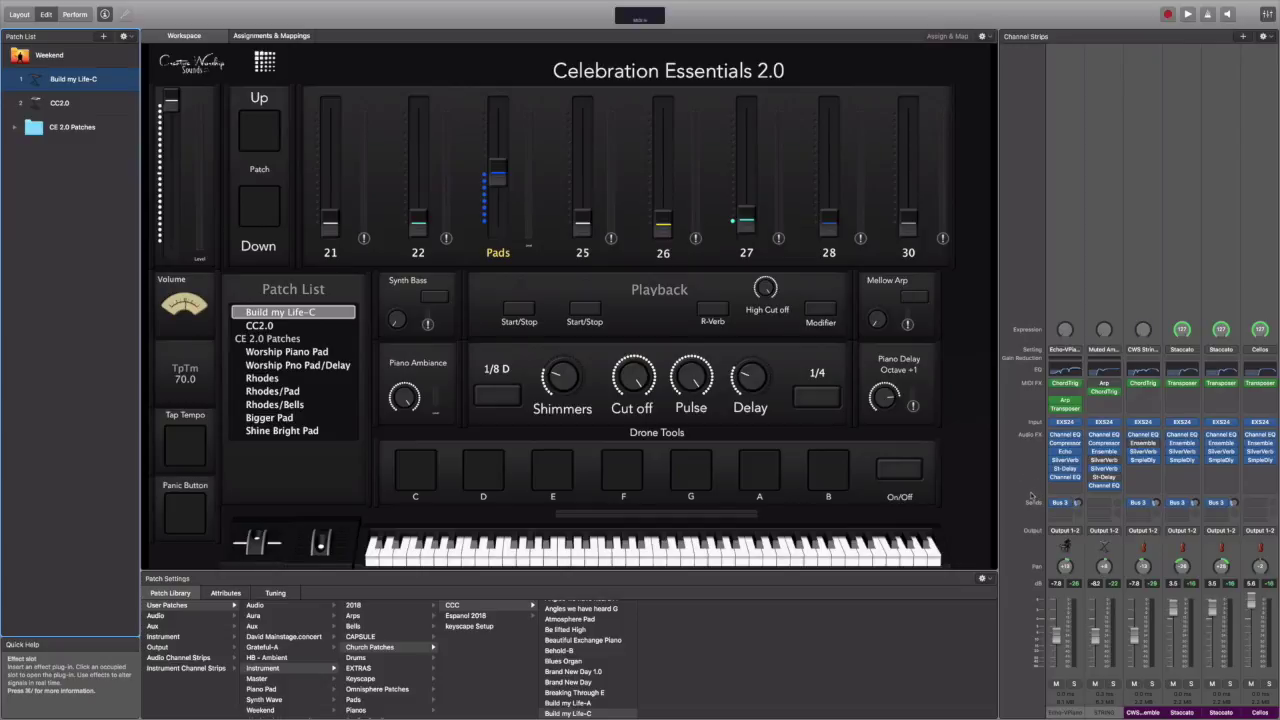
scroll(1094, 504, "right", 2)
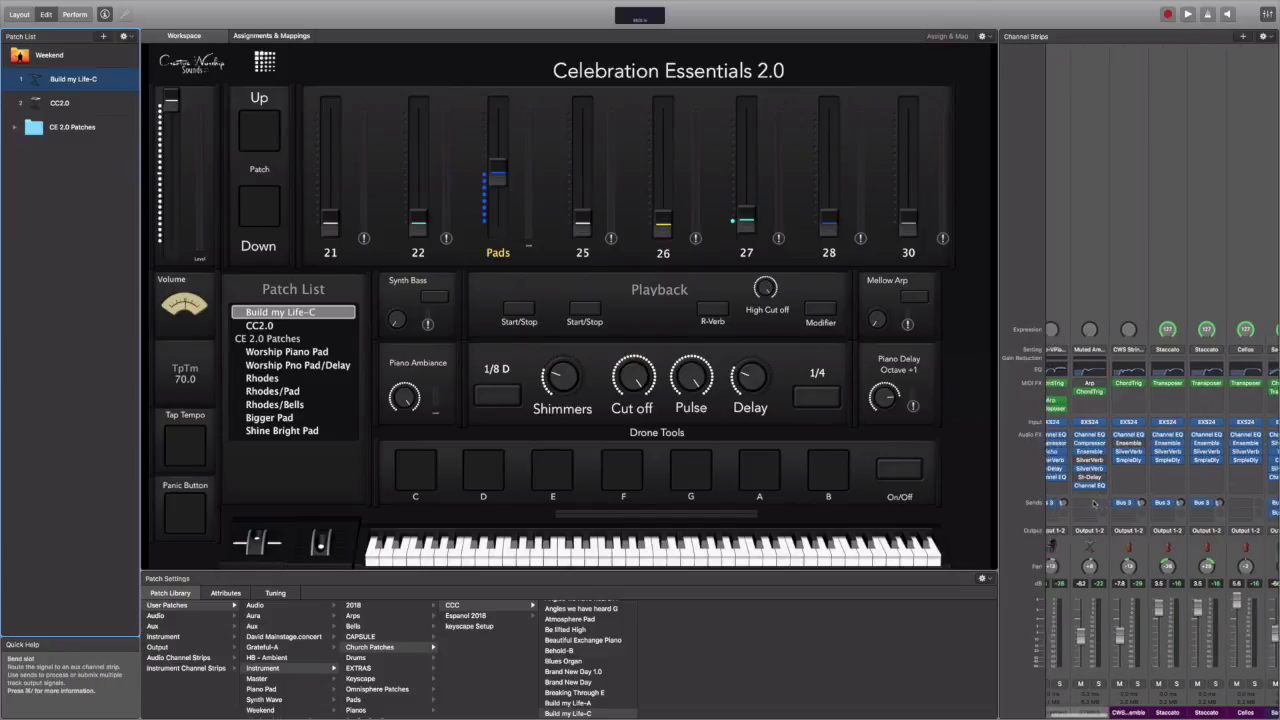
scroll(1094, 504, "left", 2)
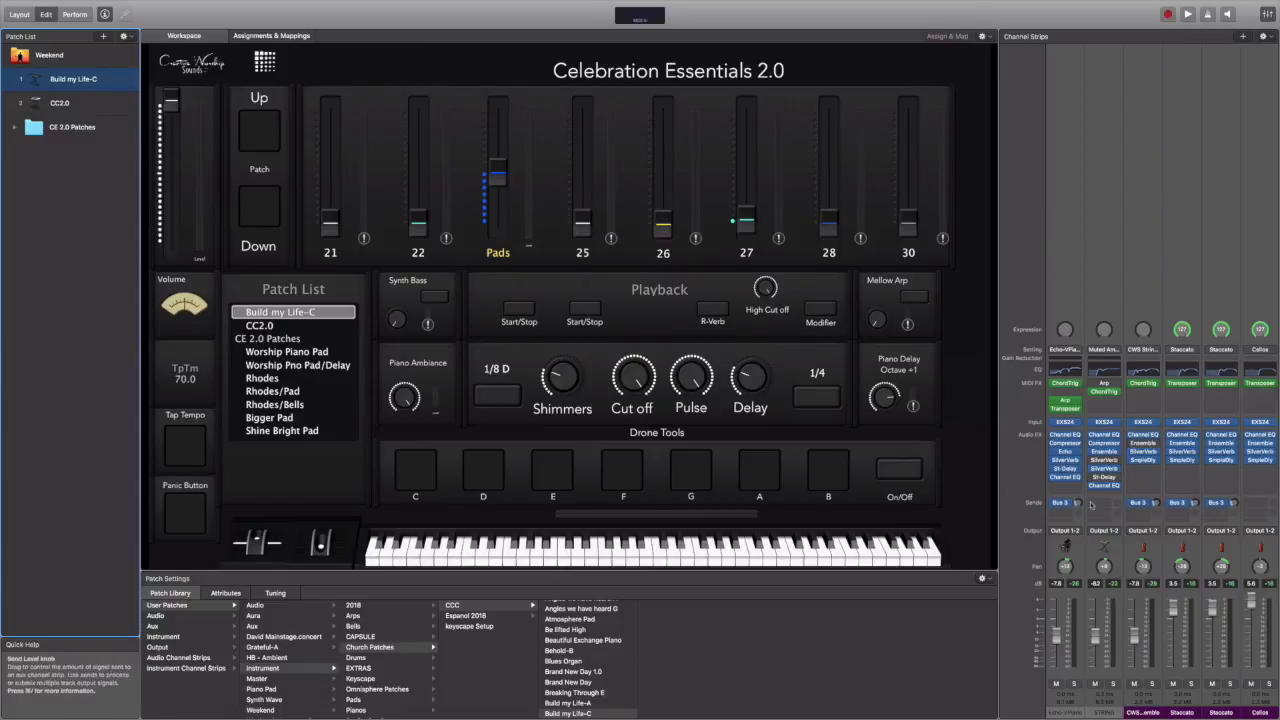
Take the concert window out of full screen mode to reveal the desktop
mouse_move(480, 8)
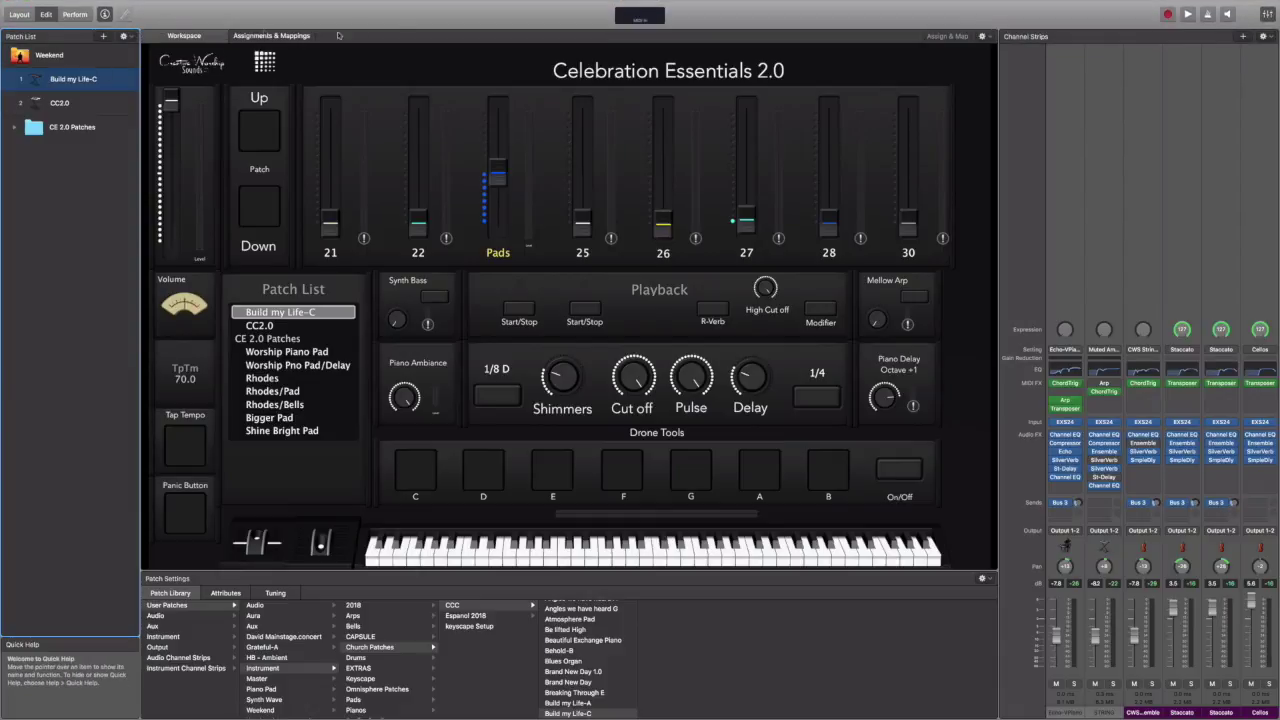
mouse_move(201, 5)
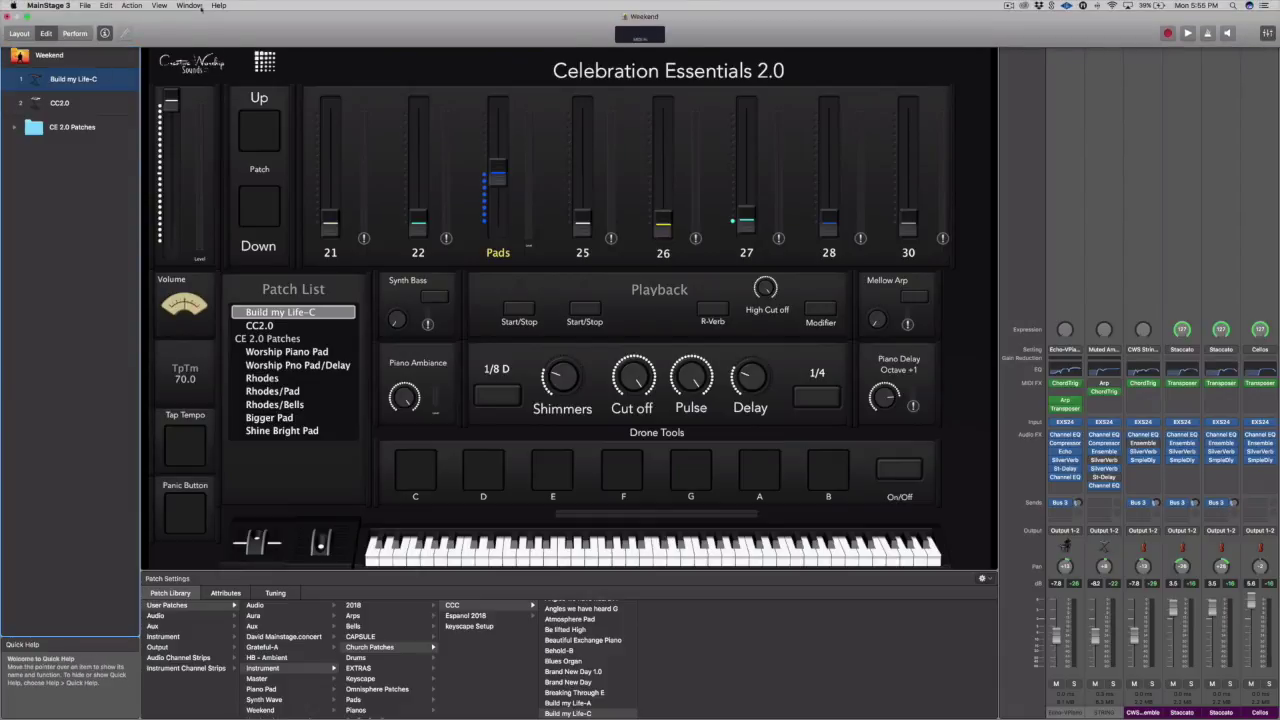
key("ctrl+super+f")
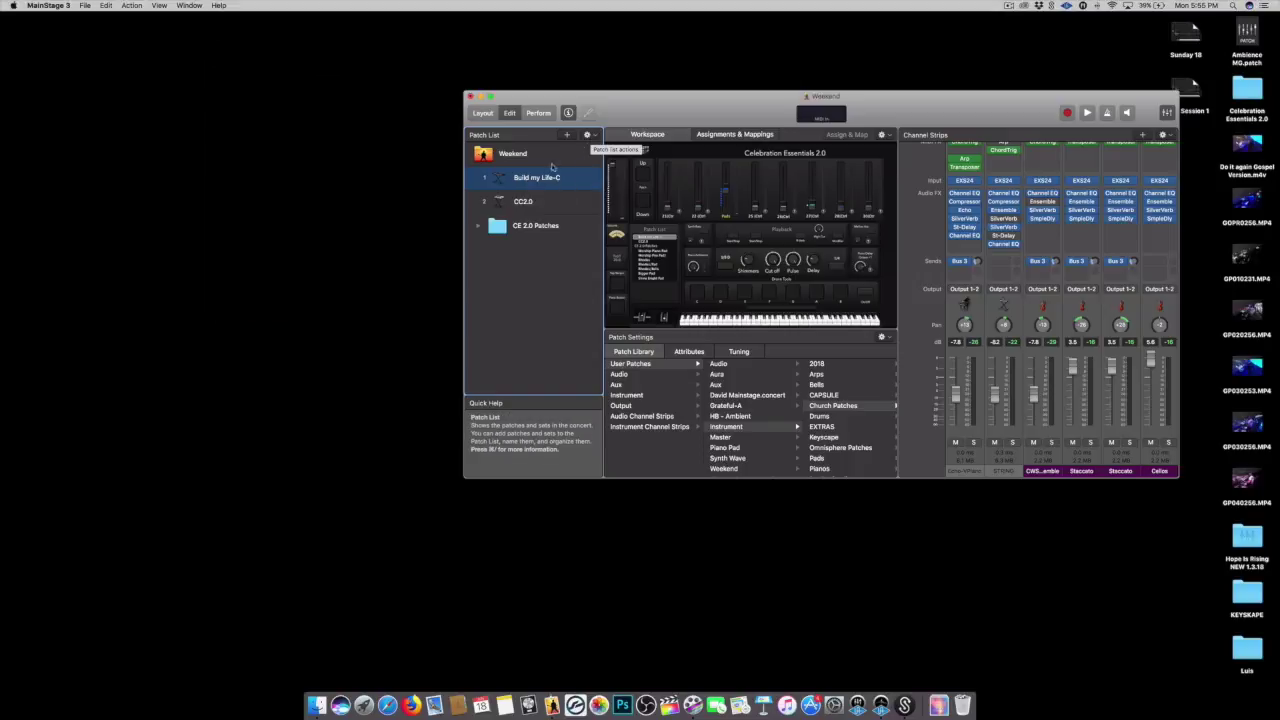
left_click(592, 136)
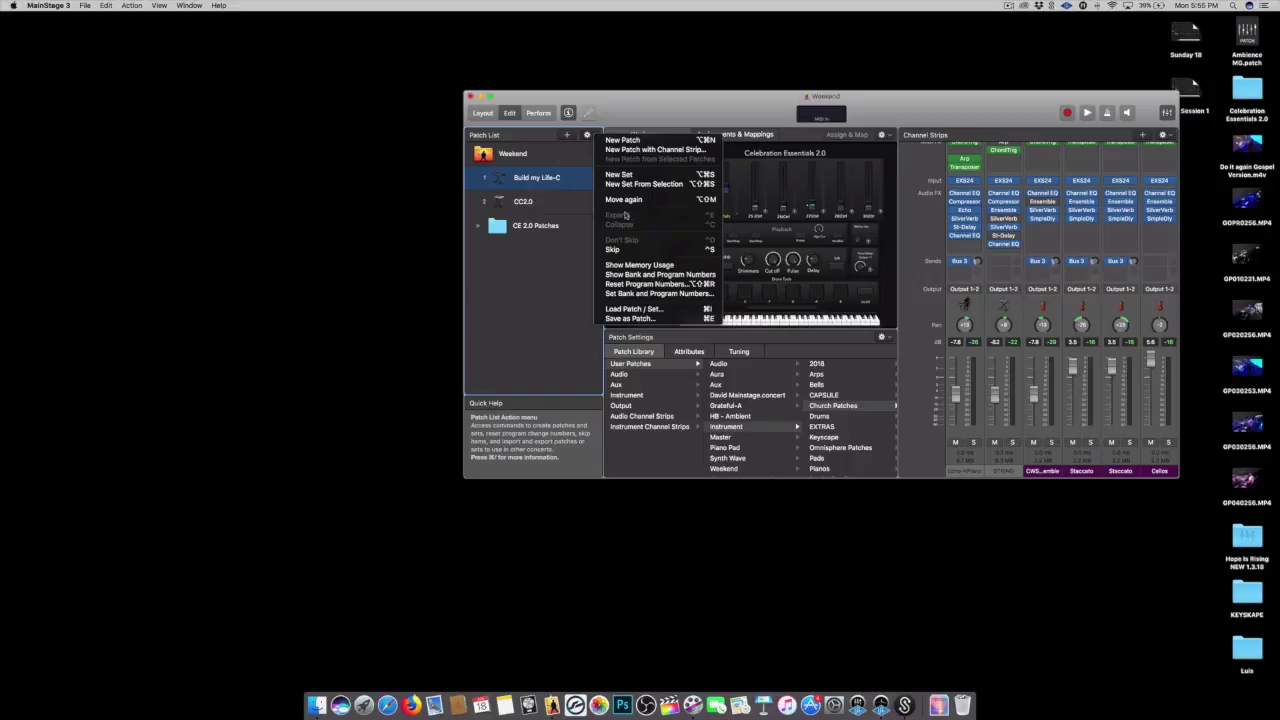
left_click(630, 318)
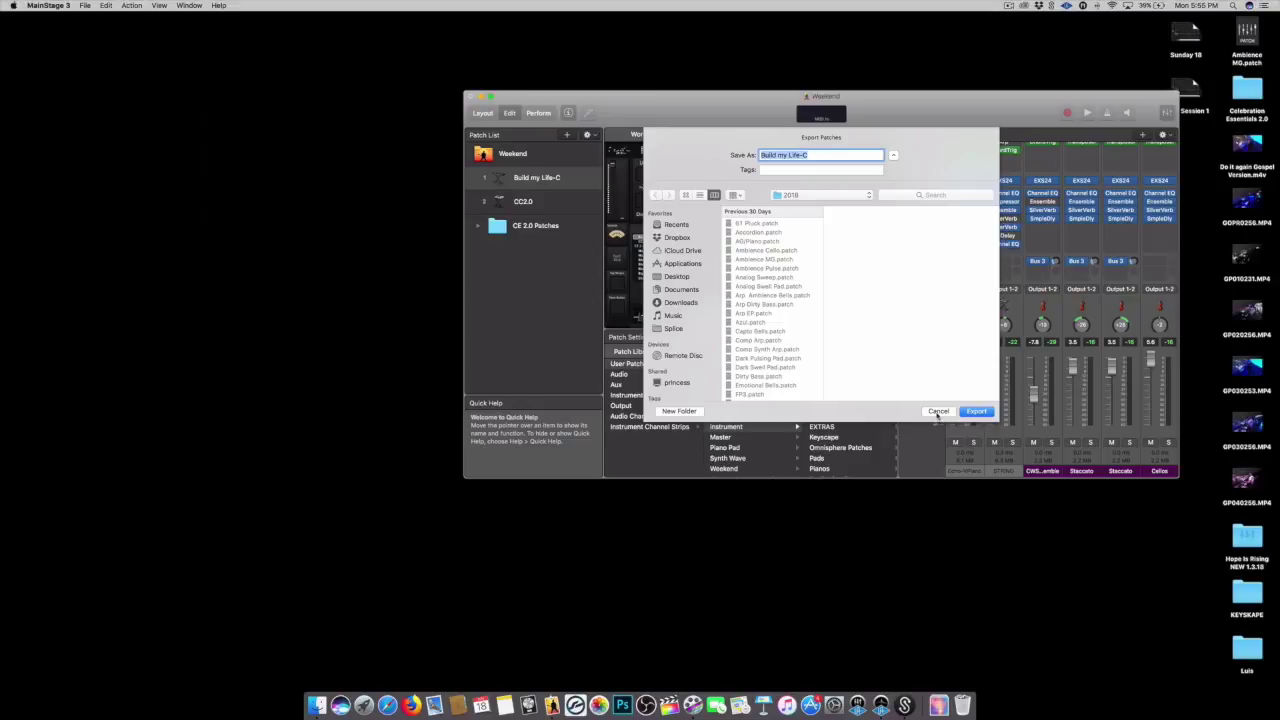
left_click(937, 412)
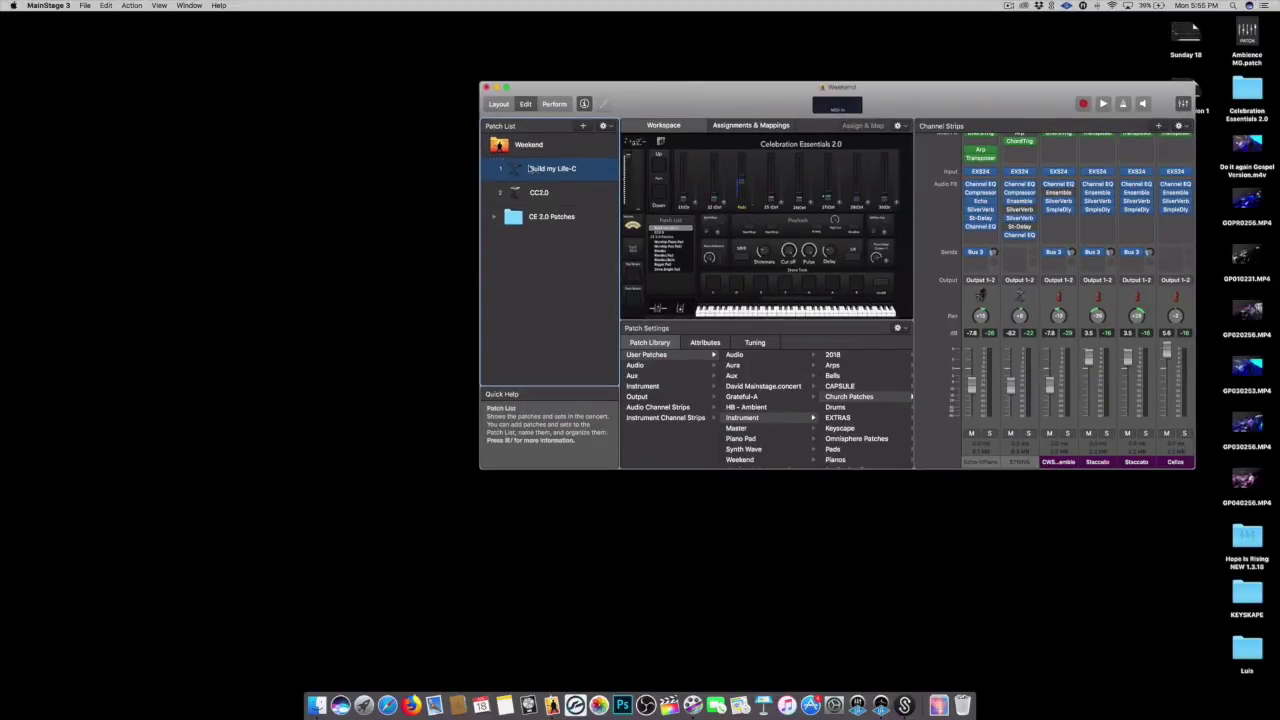
Export the Build my Life-C patch to the desktop as a patch file and return the concert window to full screen
left_click_drag(531, 168, 314, 240)
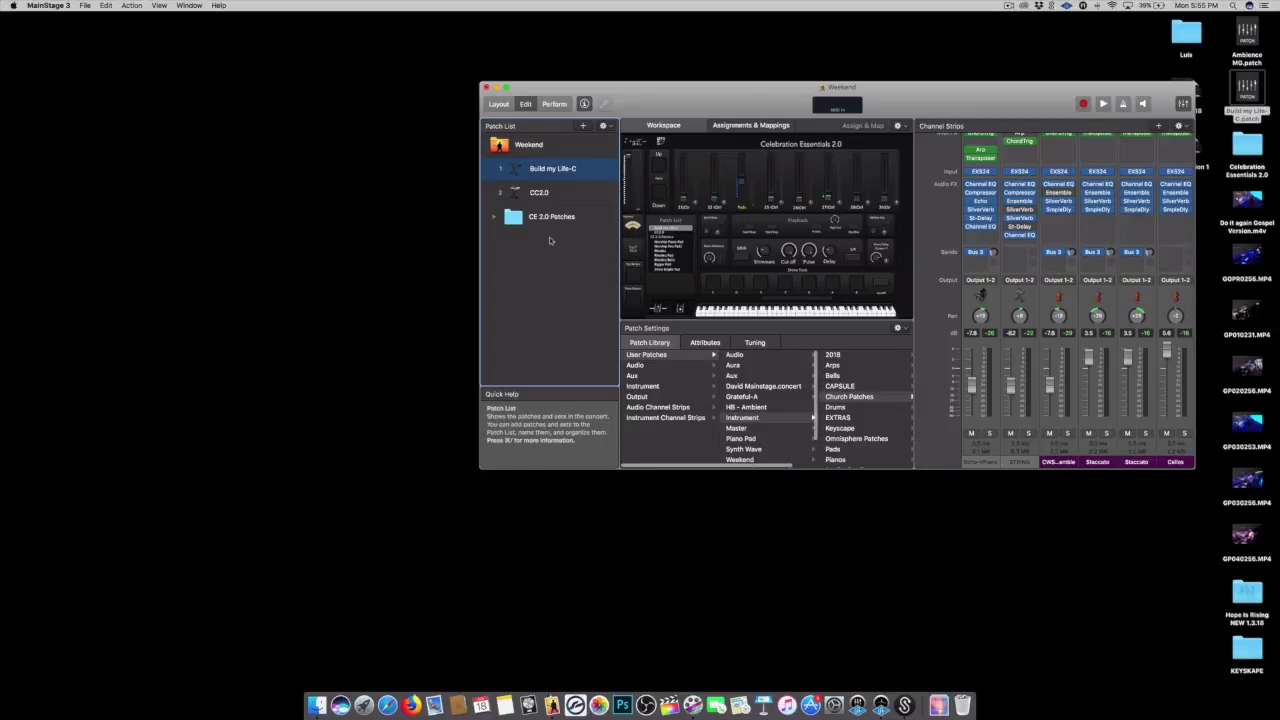
left_click_drag(675, 113, 562, 94)
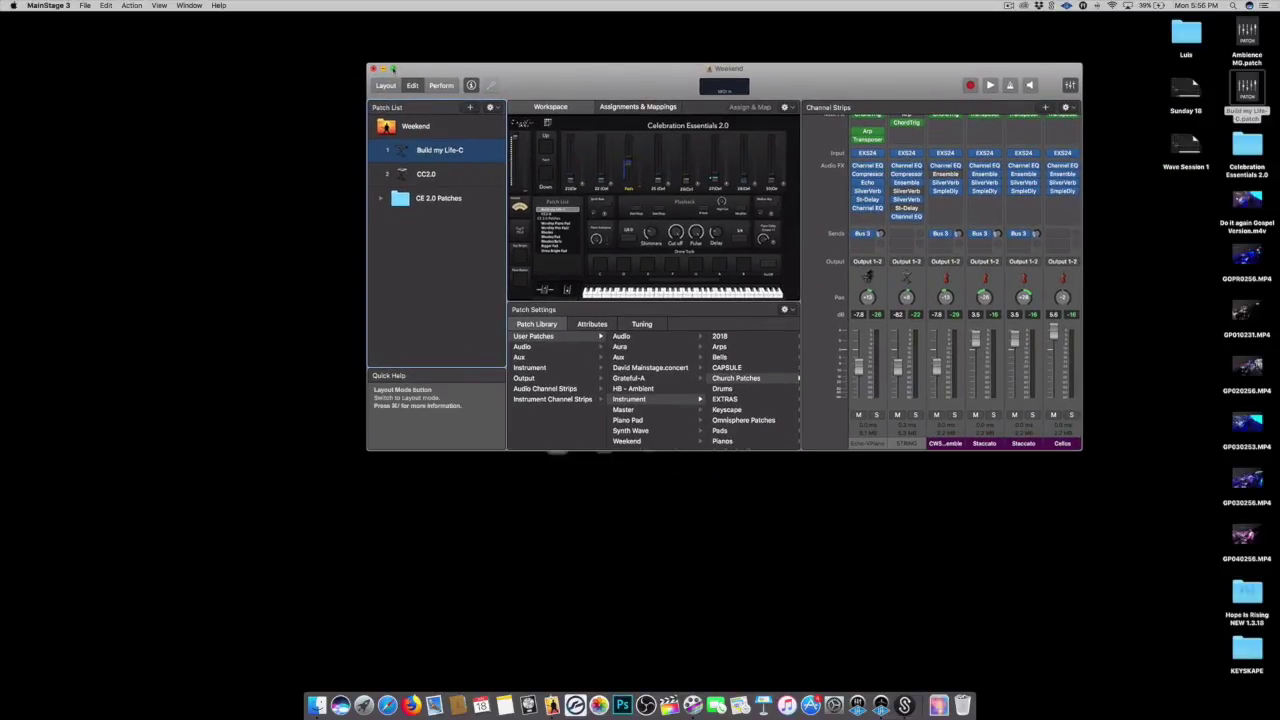
left_click(395, 69)
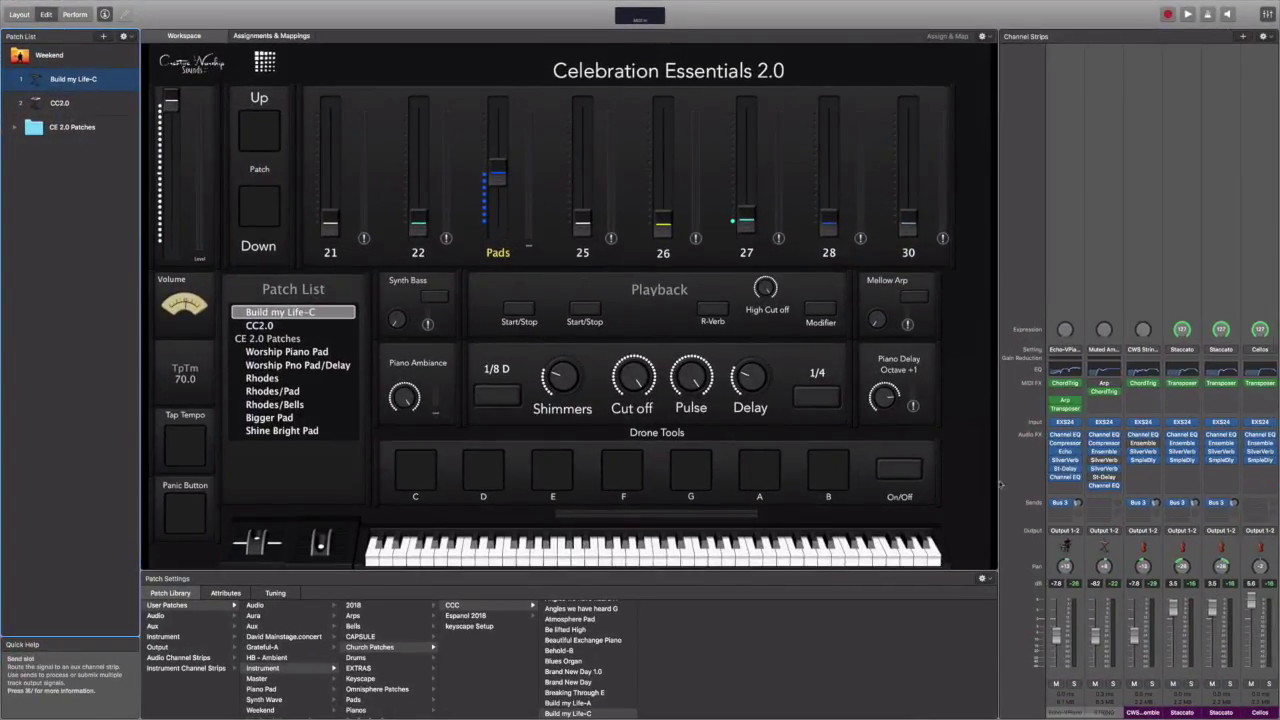
Widen the Channel Strips area to about half the window so more strips and their sends can be reviewed
left_click_drag(998, 483, 565, 519)
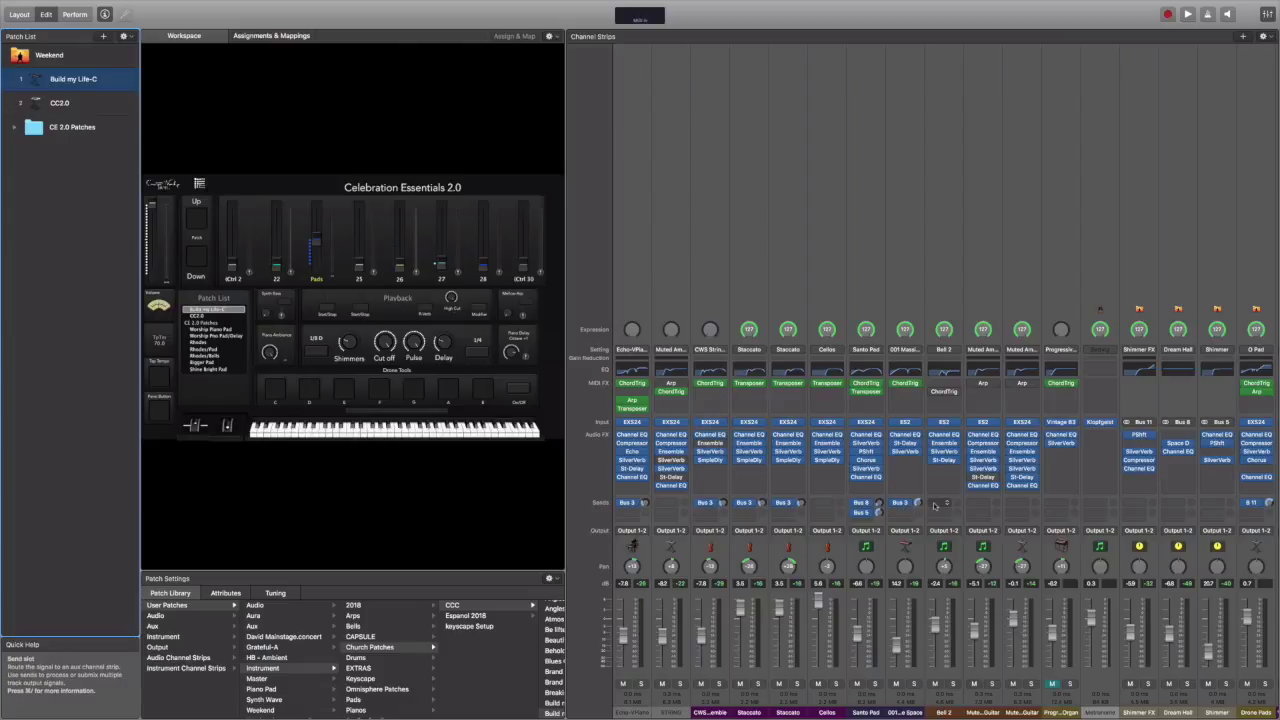
scroll(934, 505, "right", 5)
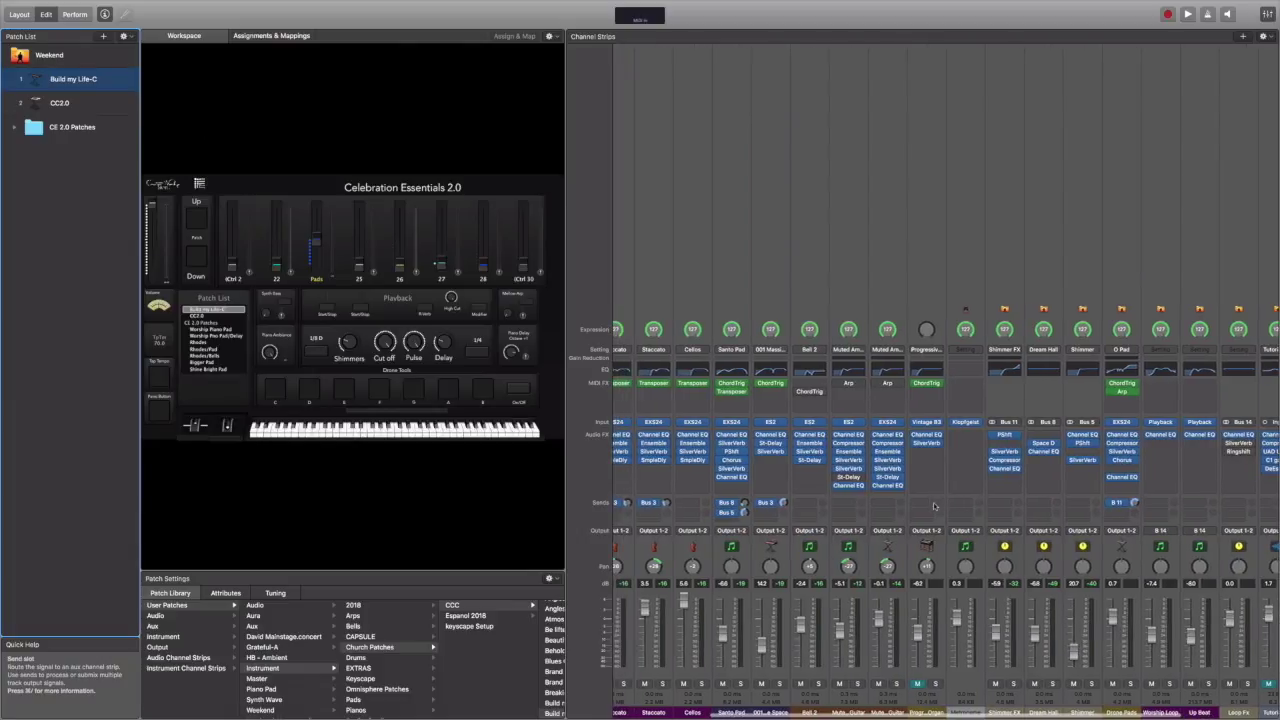
scroll(934, 505, "left", 3)
scroll(934, 505, "right", 1)
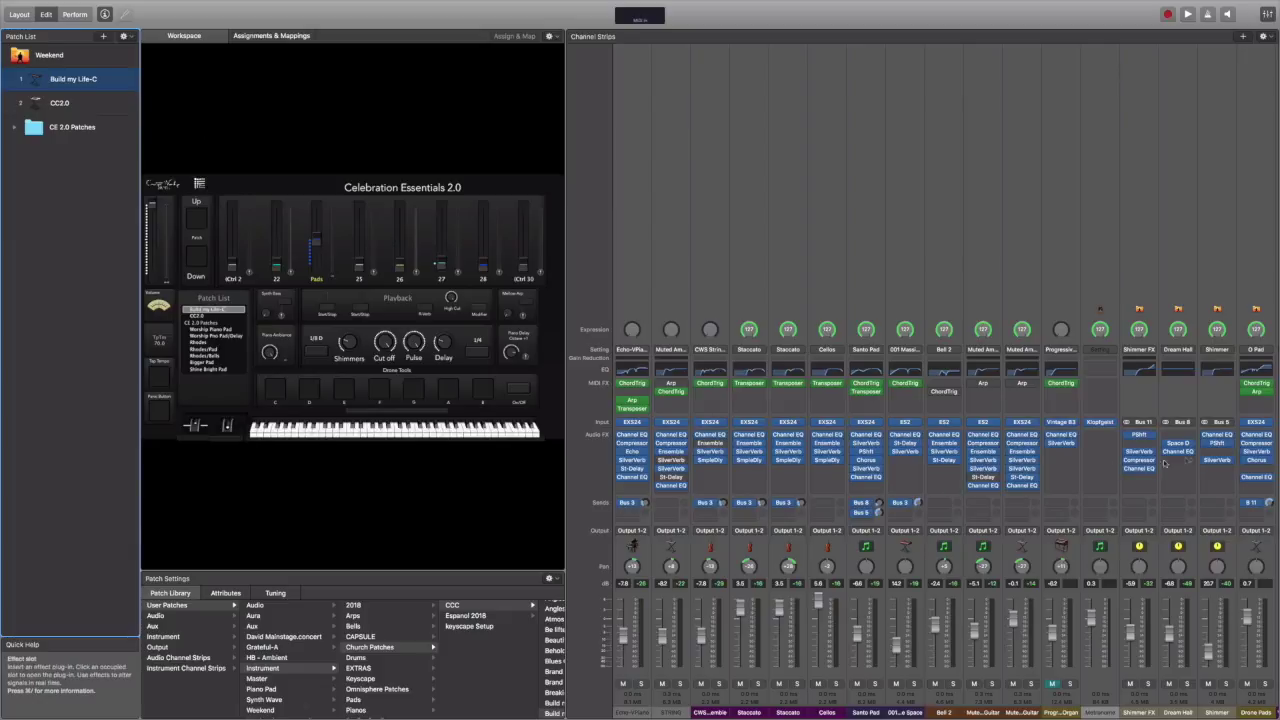
Save the Bus 3 Shimmer FX channel strip setting as "bus 3 shimmers" in a new folder named "tutorial bus settings"
scroll(1170, 430, "right", 5)
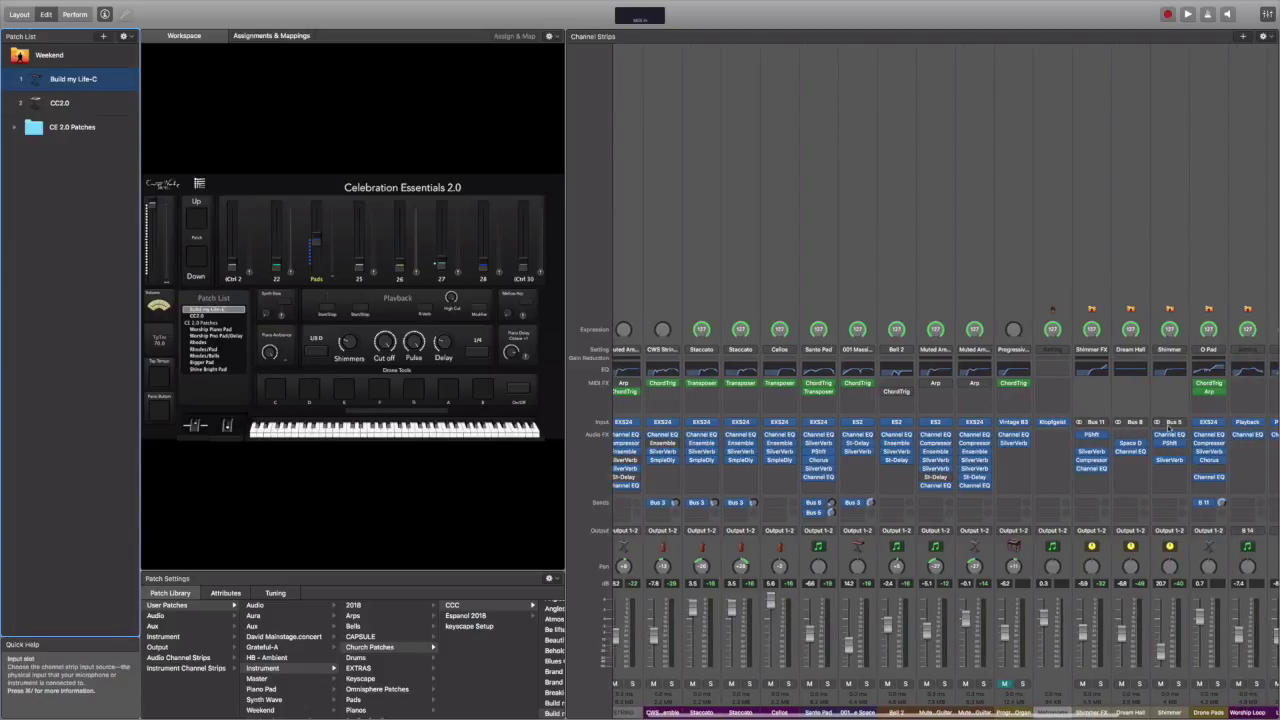
scroll(1168, 428, "right", 8)
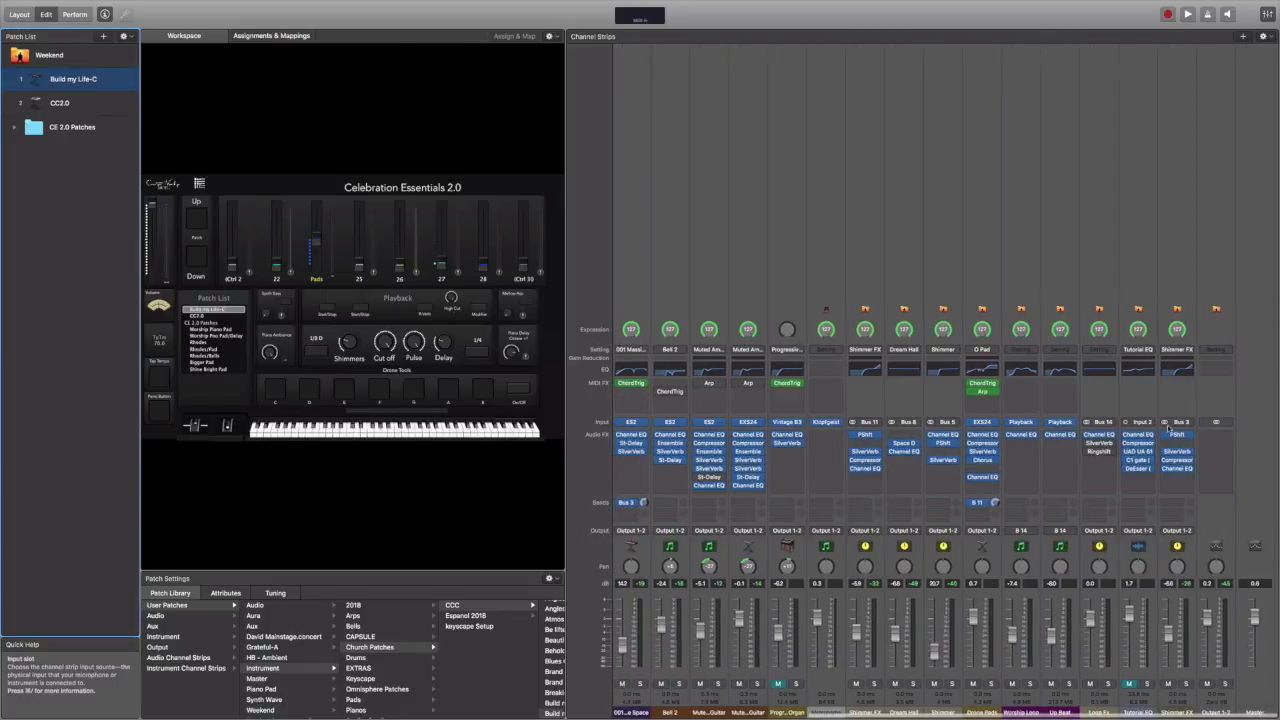
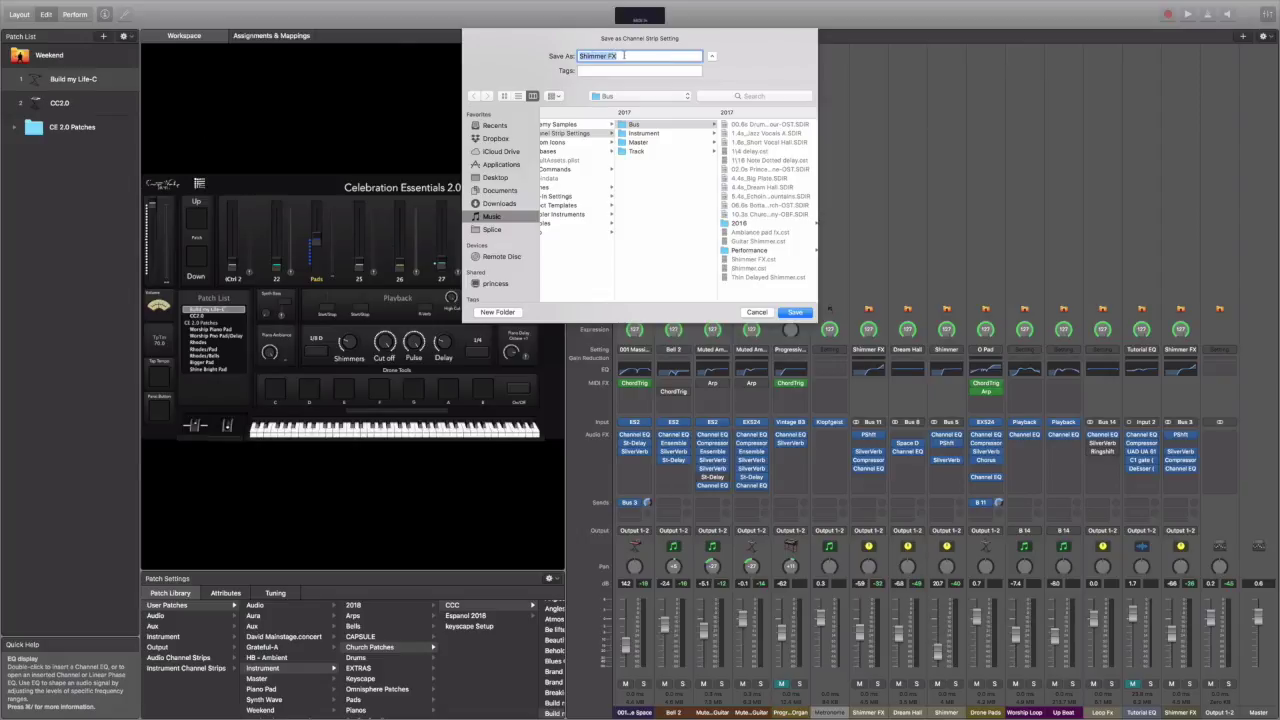
type("bus 3 shimm")
scroll(757, 288, "right", 1)
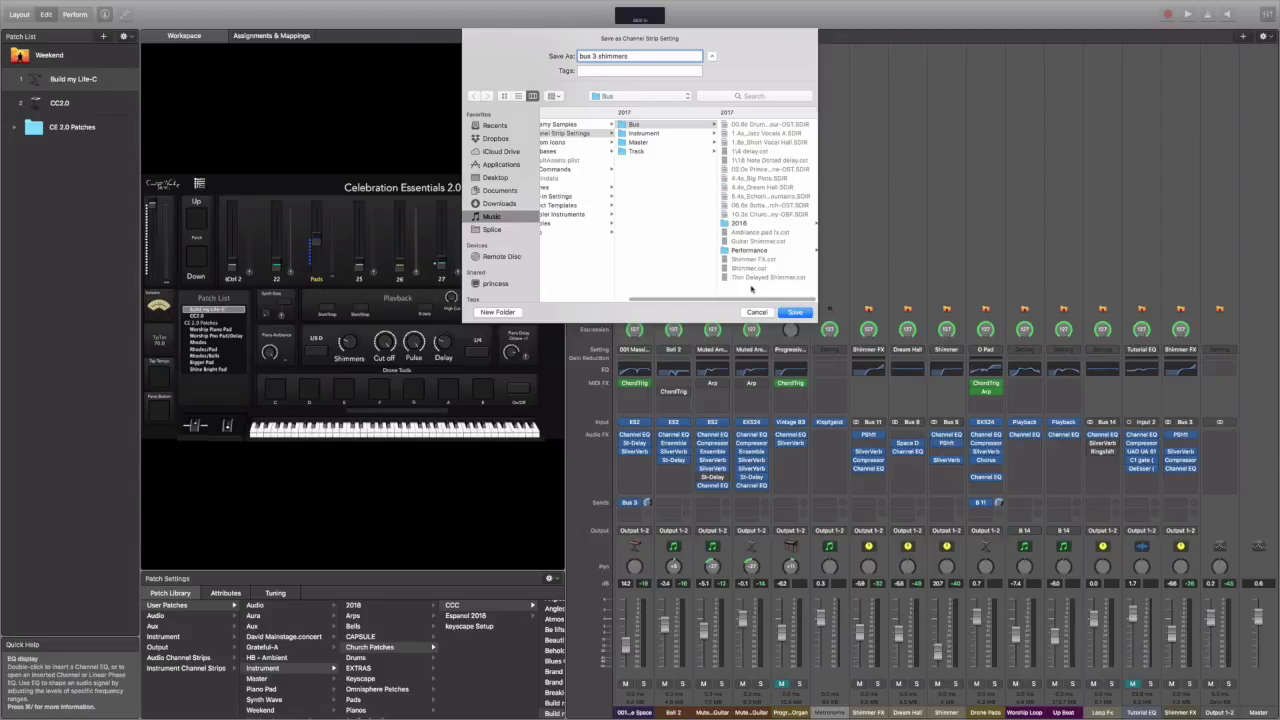
scroll(751, 289, "right", 1)
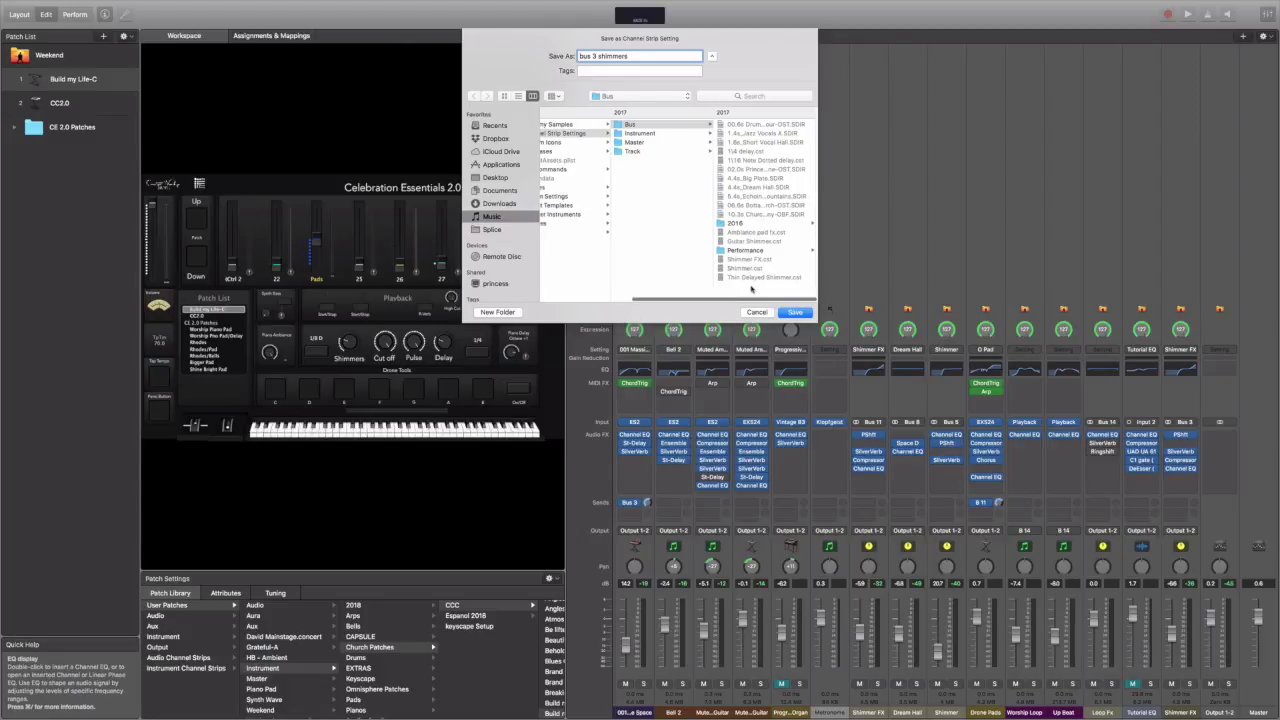
left_click(500, 312)
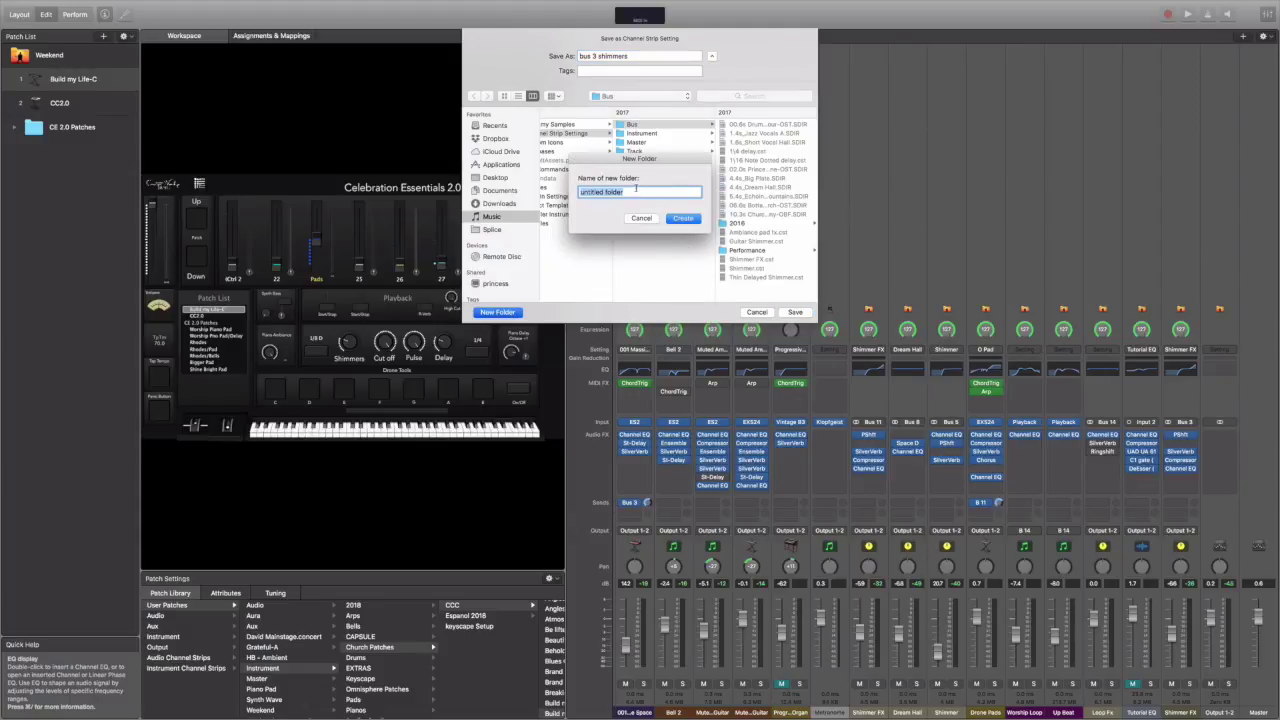
type("t")
type("tings")
left_click(676, 217)
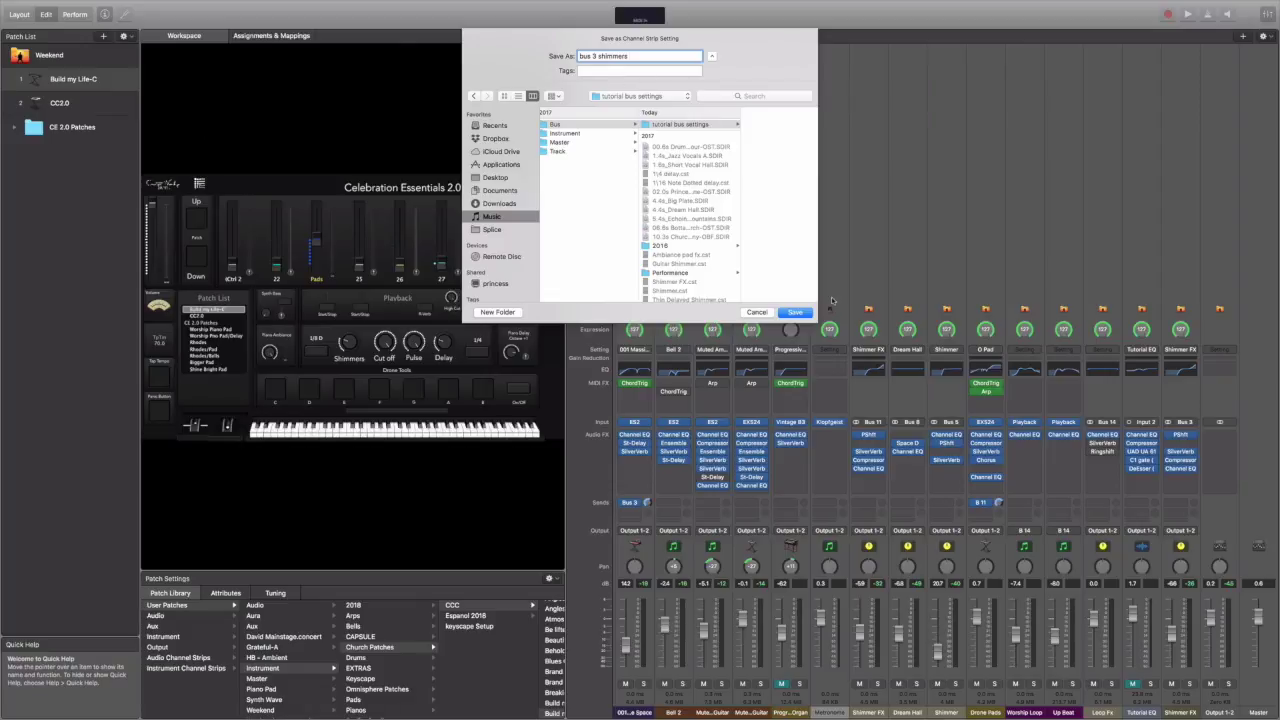
left_click(796, 313)
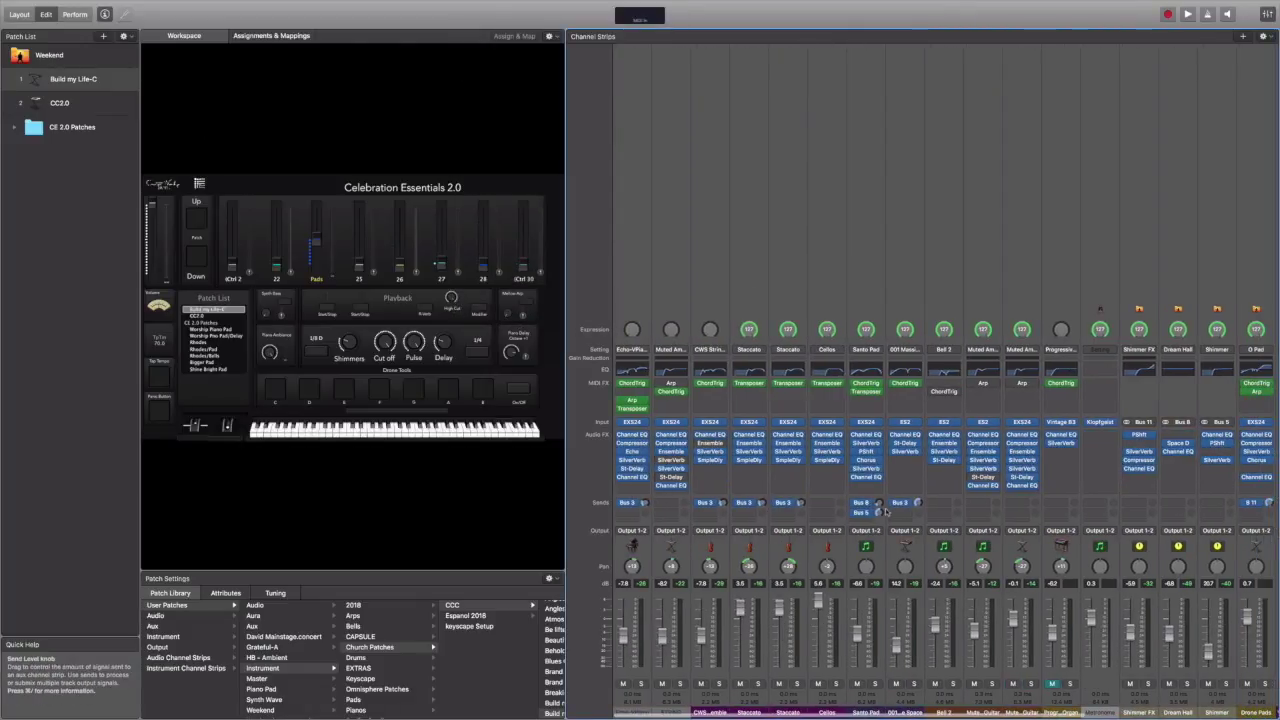
Save the Bus 5 Shimmer channel strip setting as "bus 5 Shimmer" in the "tutorial bus settings" folder
scroll(921, 511, "right", 3)
scroll(921, 511, "right", 3)
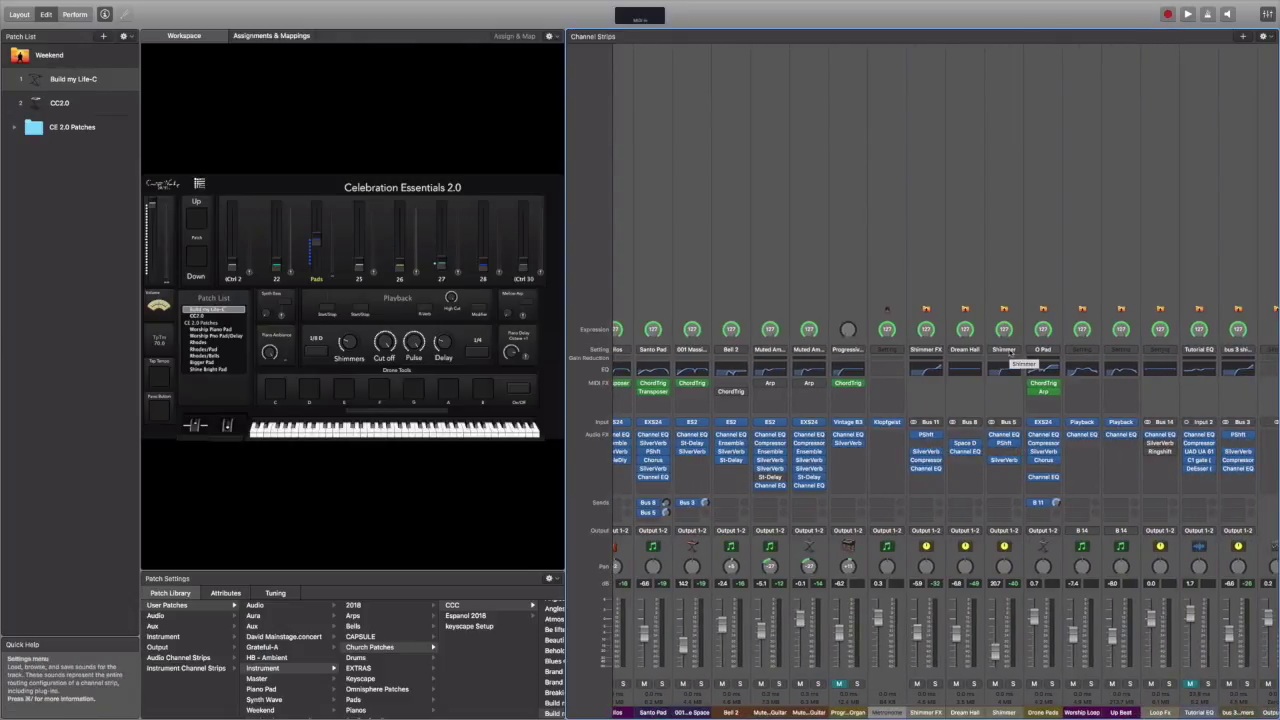
left_click(1010, 350)
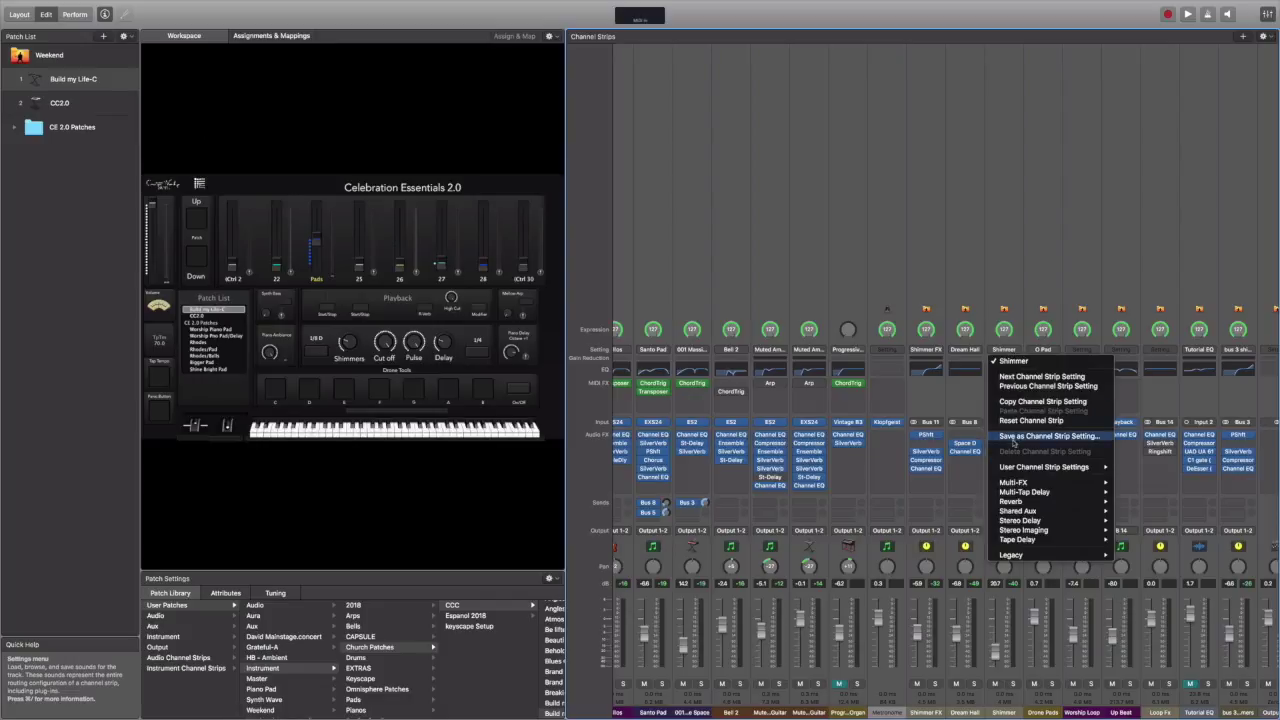
left_click(1021, 439)
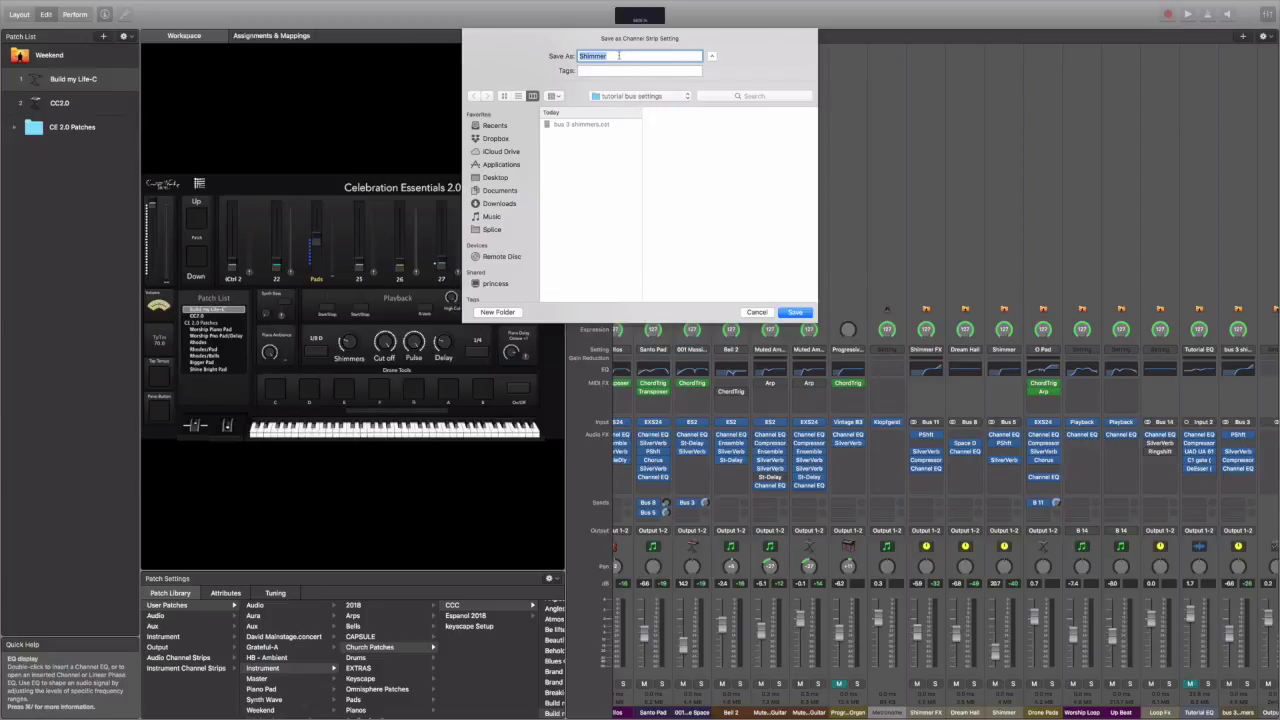
left_click(619, 56)
type("bus 5")
left_click(795, 312)
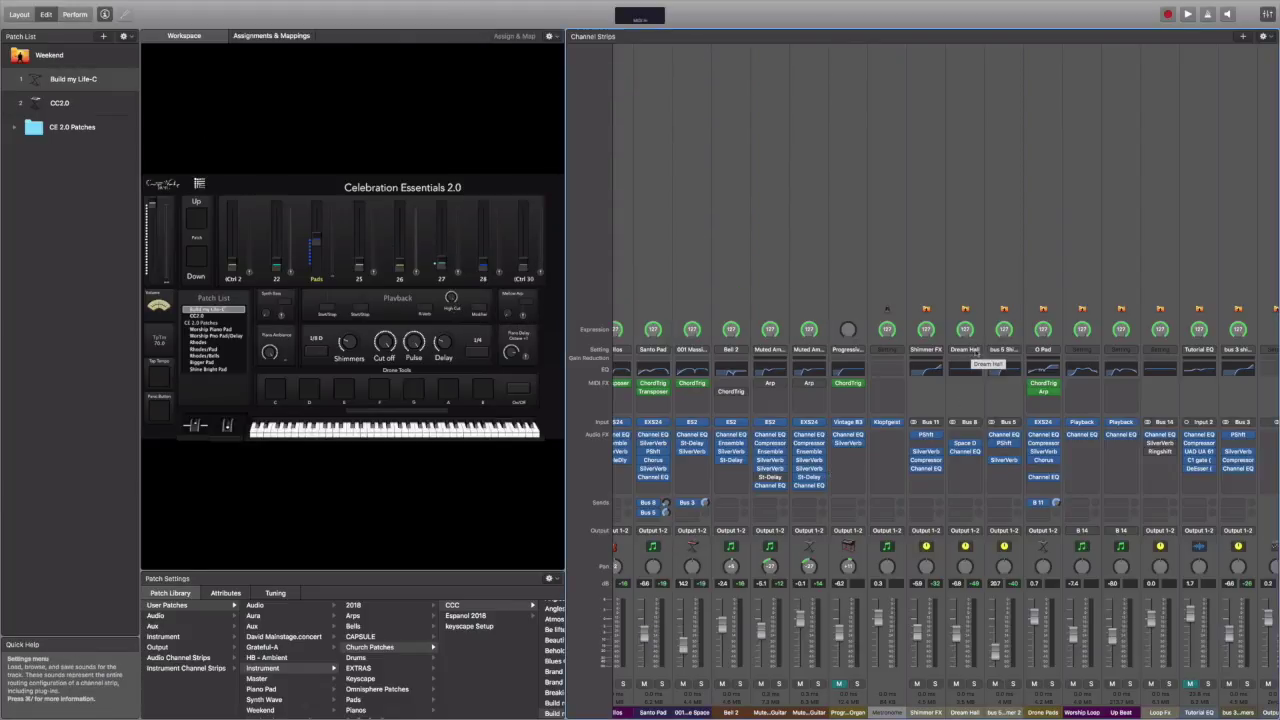
Save the Bus 8 Dream Hall channel strip setting as "bus 8 Dream Hall" in the "tutorial bus settings" folder
left_click(974, 348)
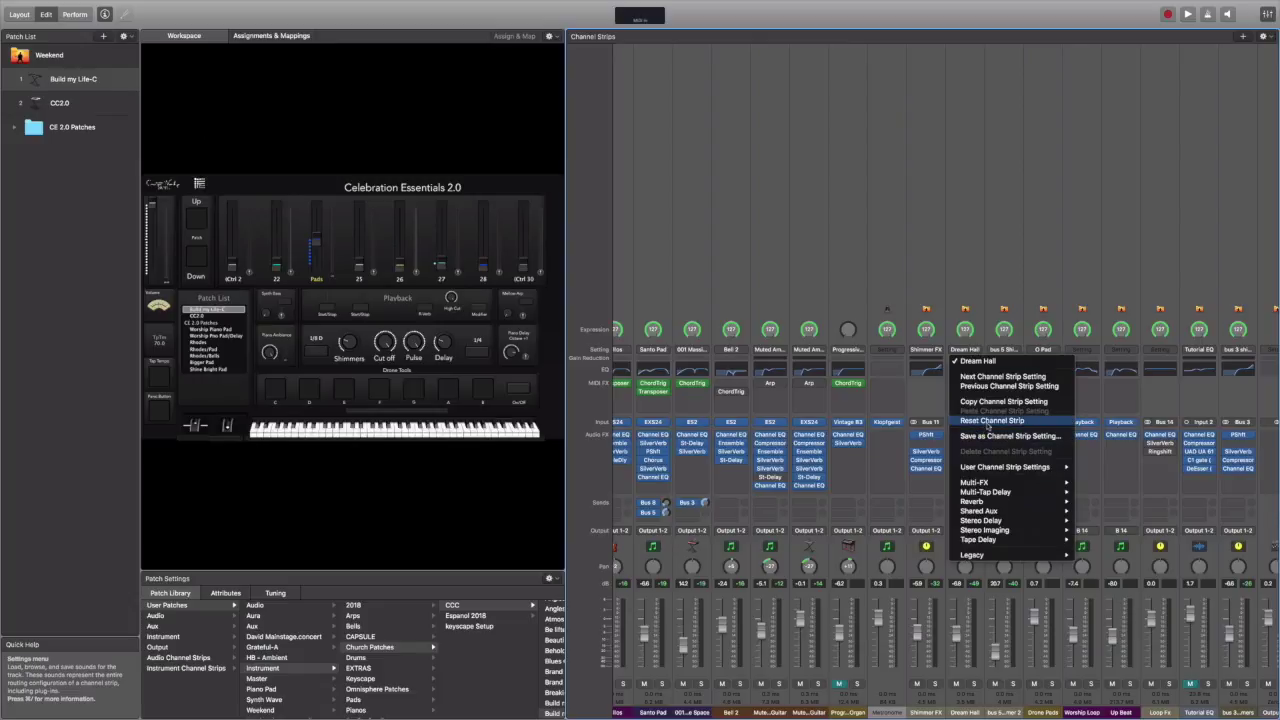
left_click(1005, 436)
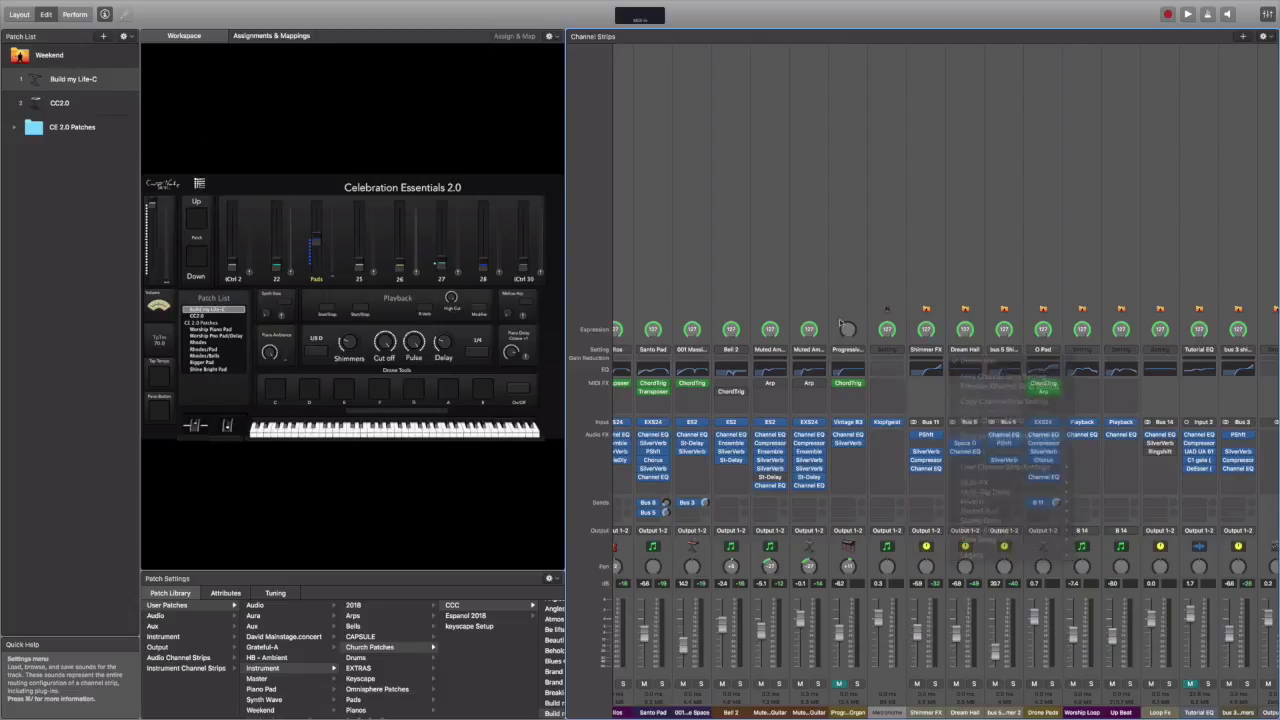
left_click(616, 56)
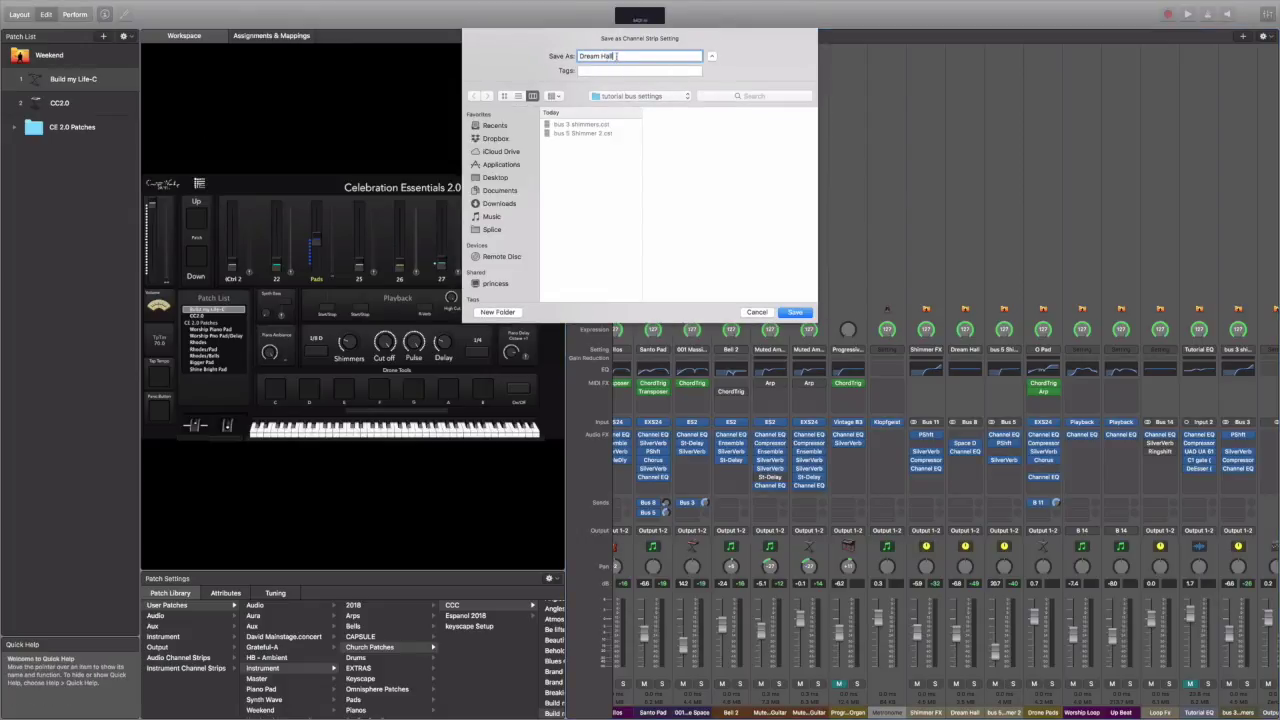
type("bus 8")
left_click(793, 312)
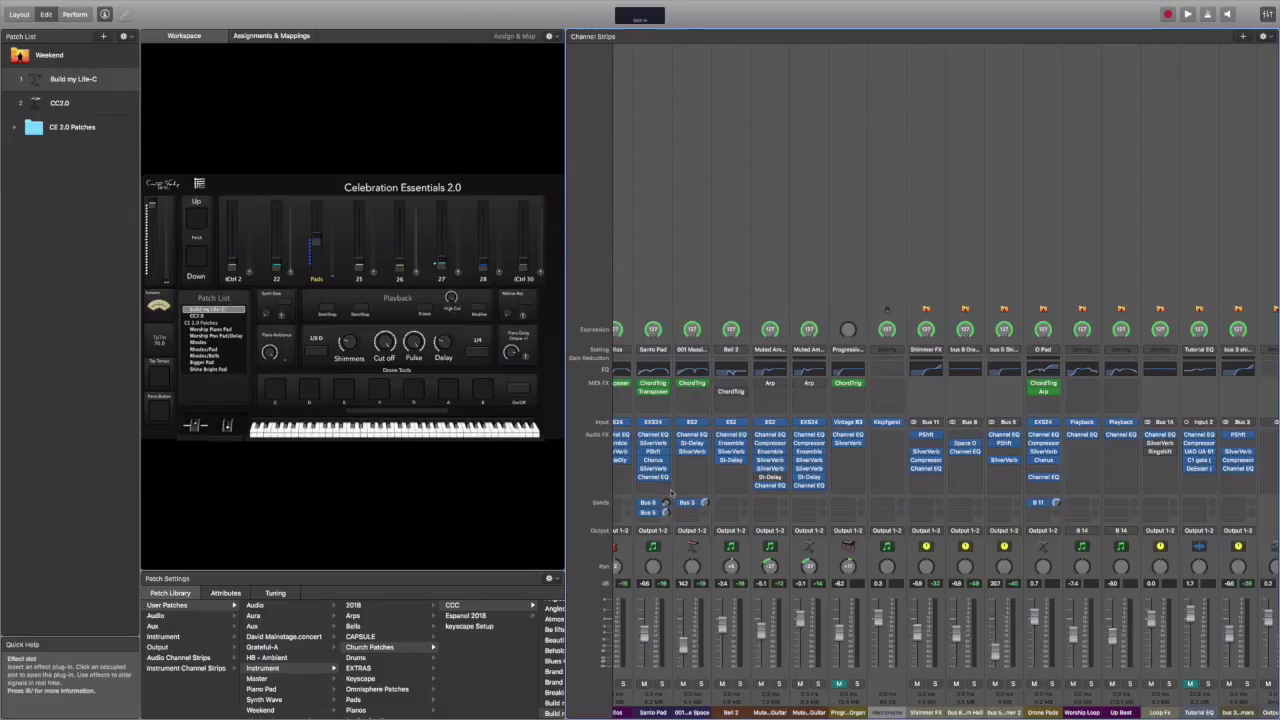
Close the Weekend concert without saving its changes
scroll(671, 494, "left", 5)
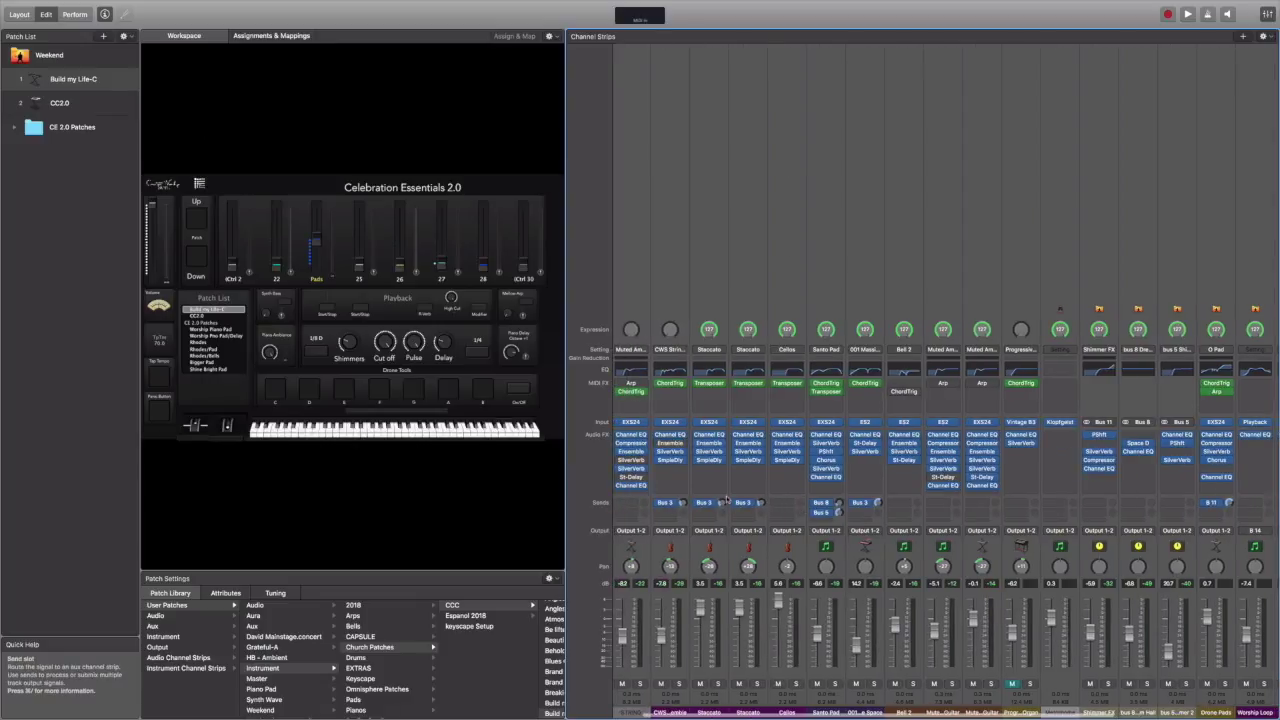
scroll(727, 500, "left", 2)
mouse_move(487, 14)
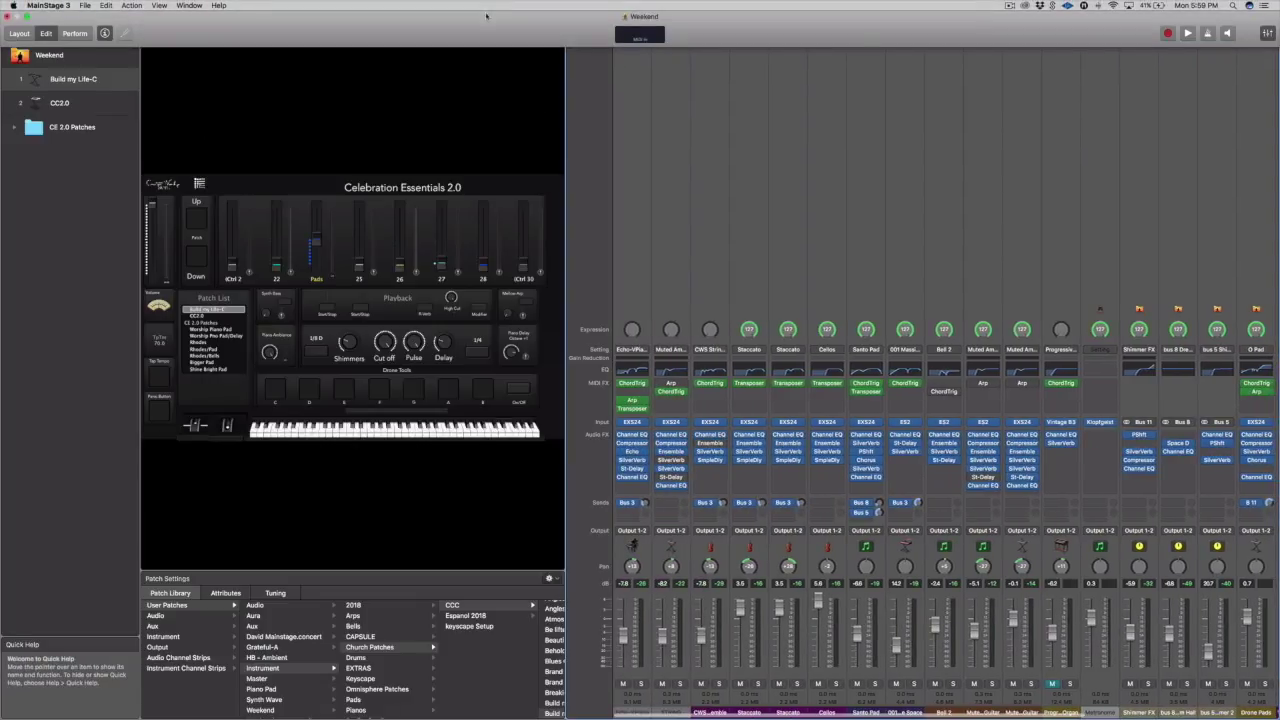
left_click(110, 167)
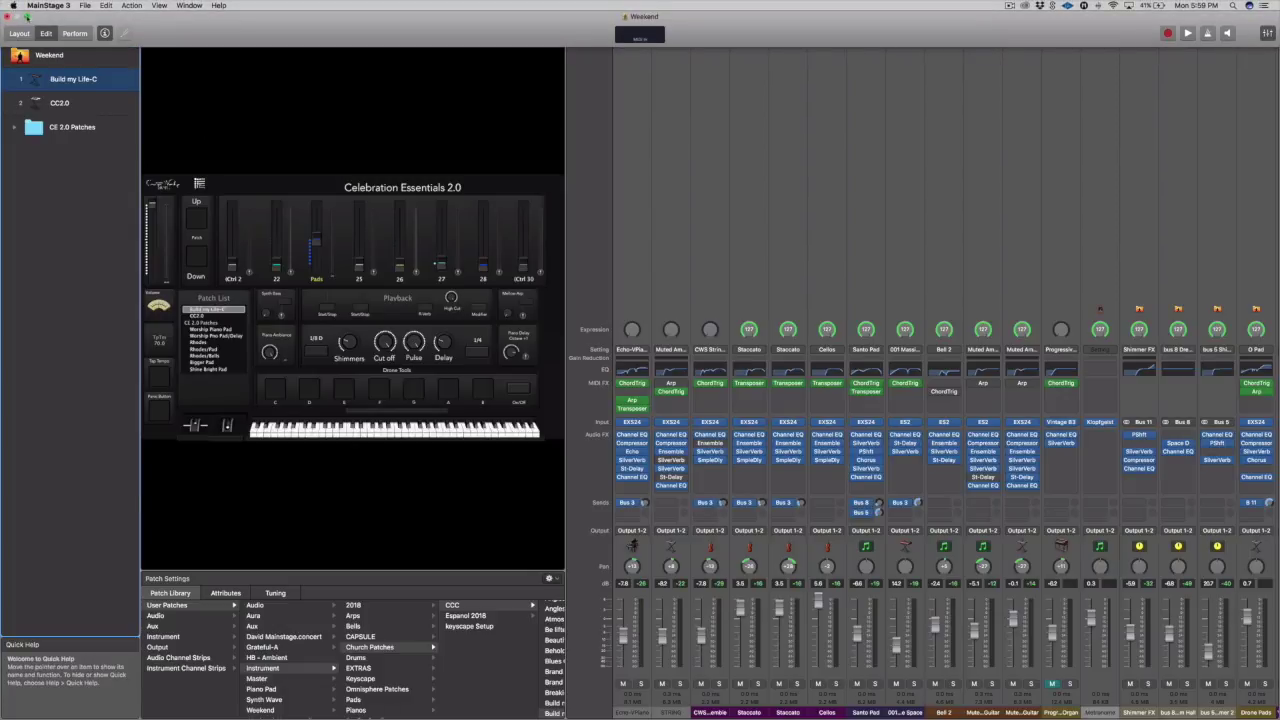
left_click(7, 17)
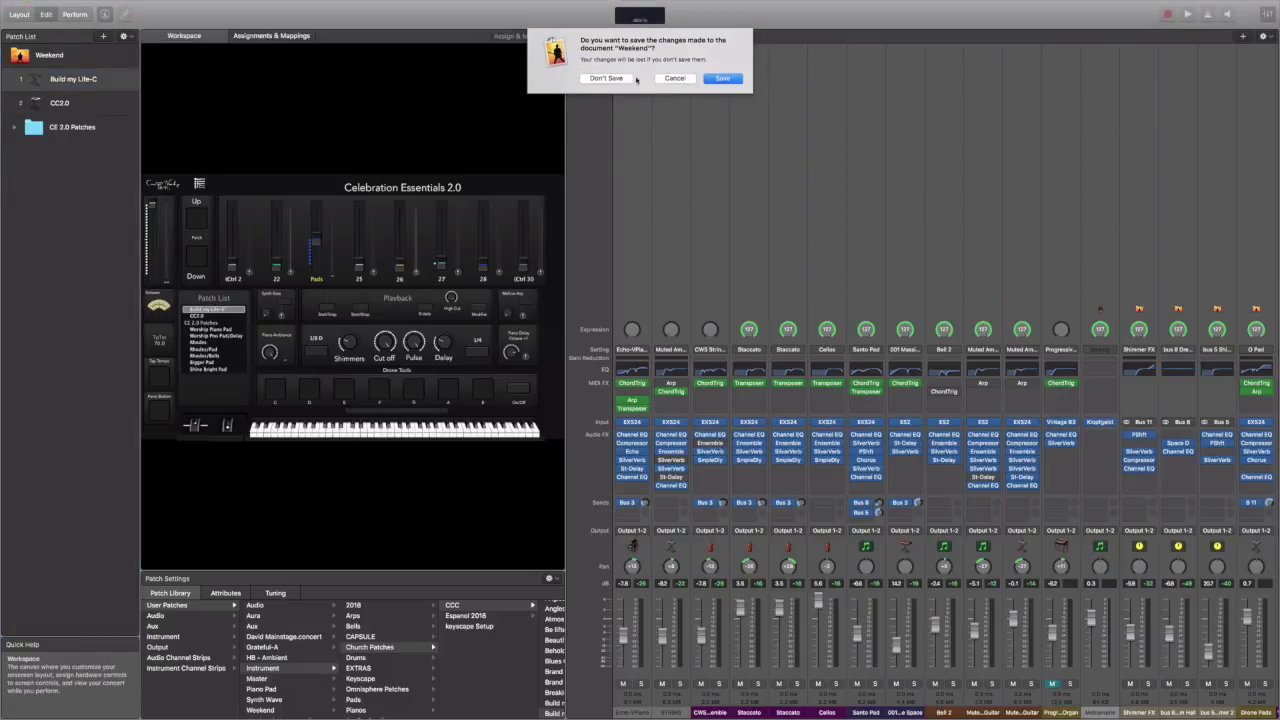
left_click(606, 78)
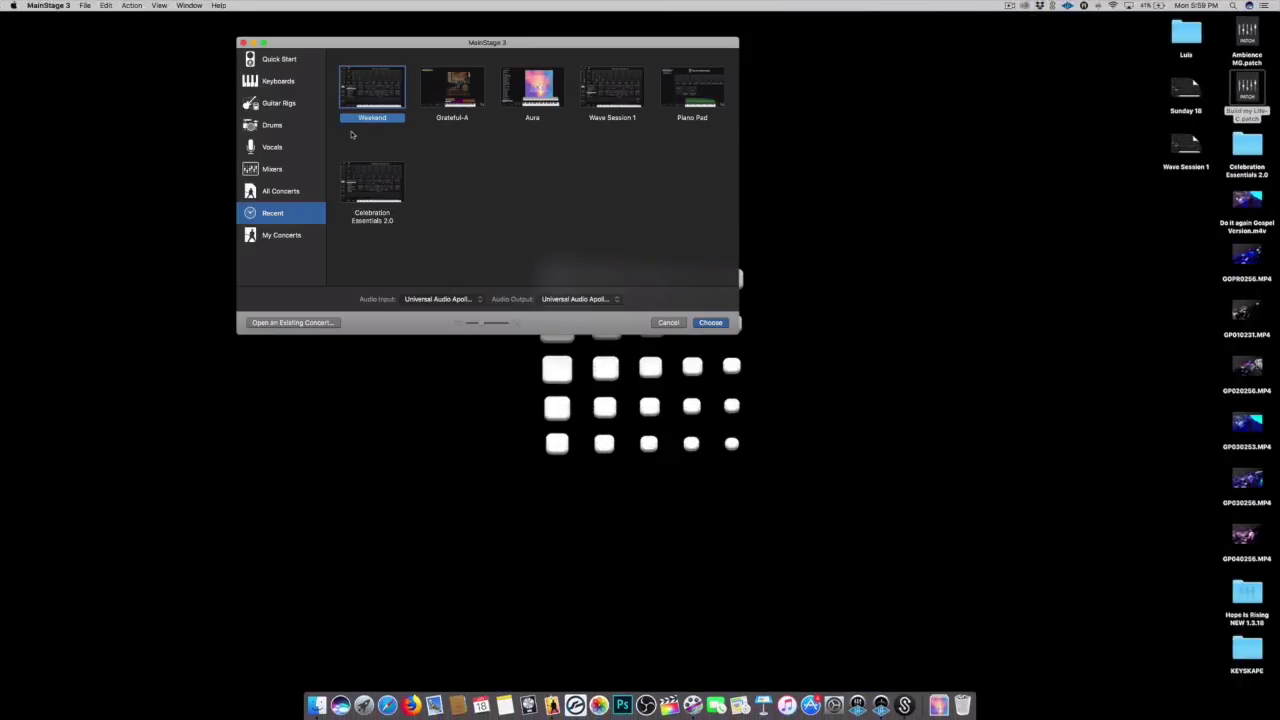
Create a new concert from the Keyboard Minimalist template in the Keyboards category
left_click(279, 84)
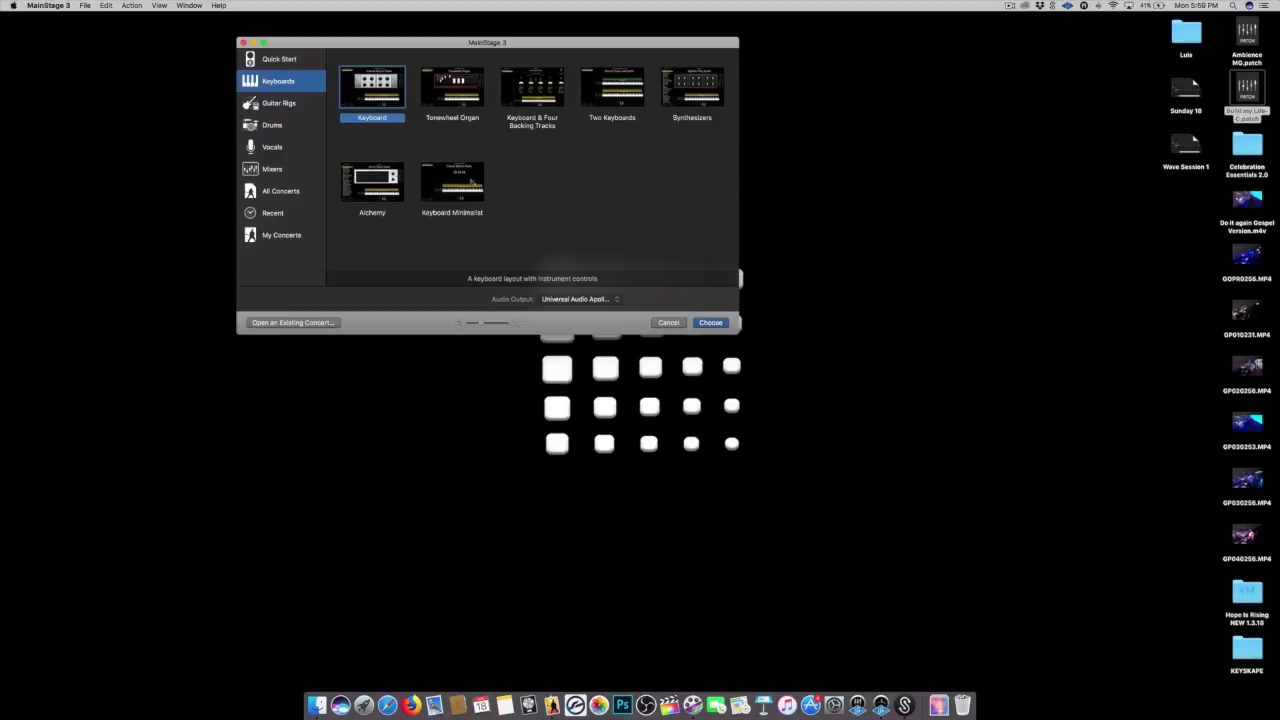
left_click(456, 188)
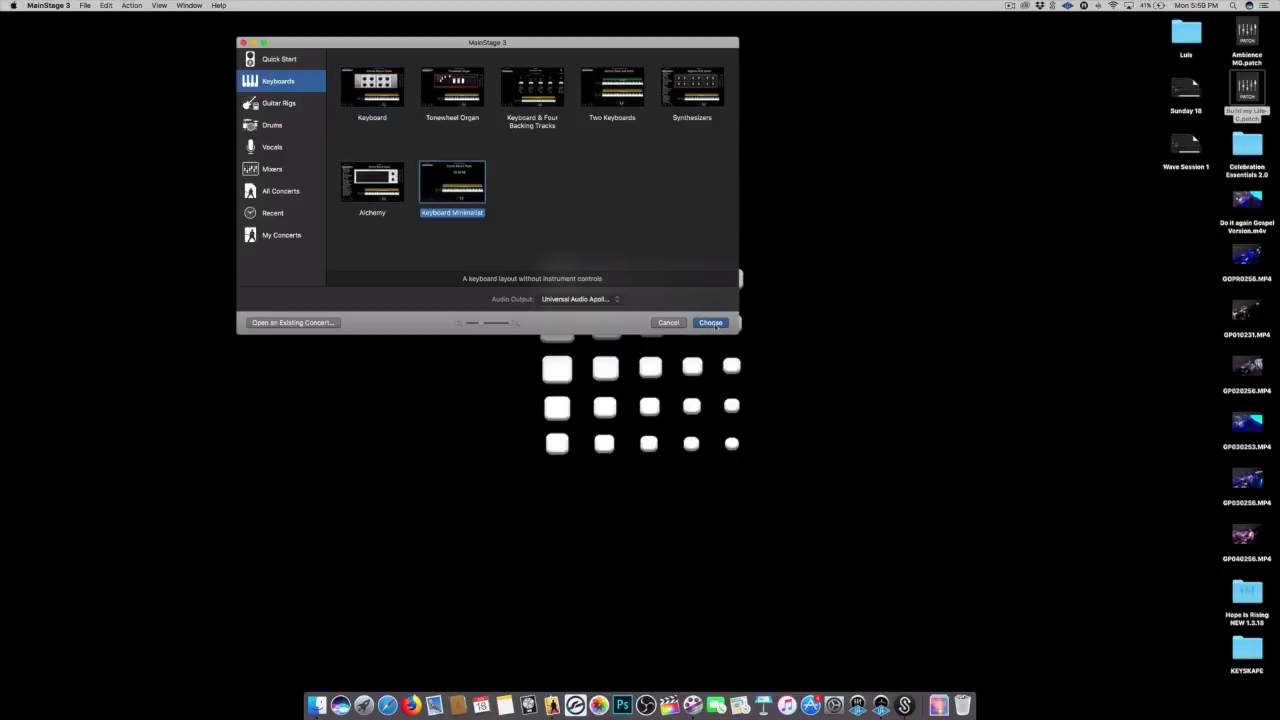
left_click(712, 323)
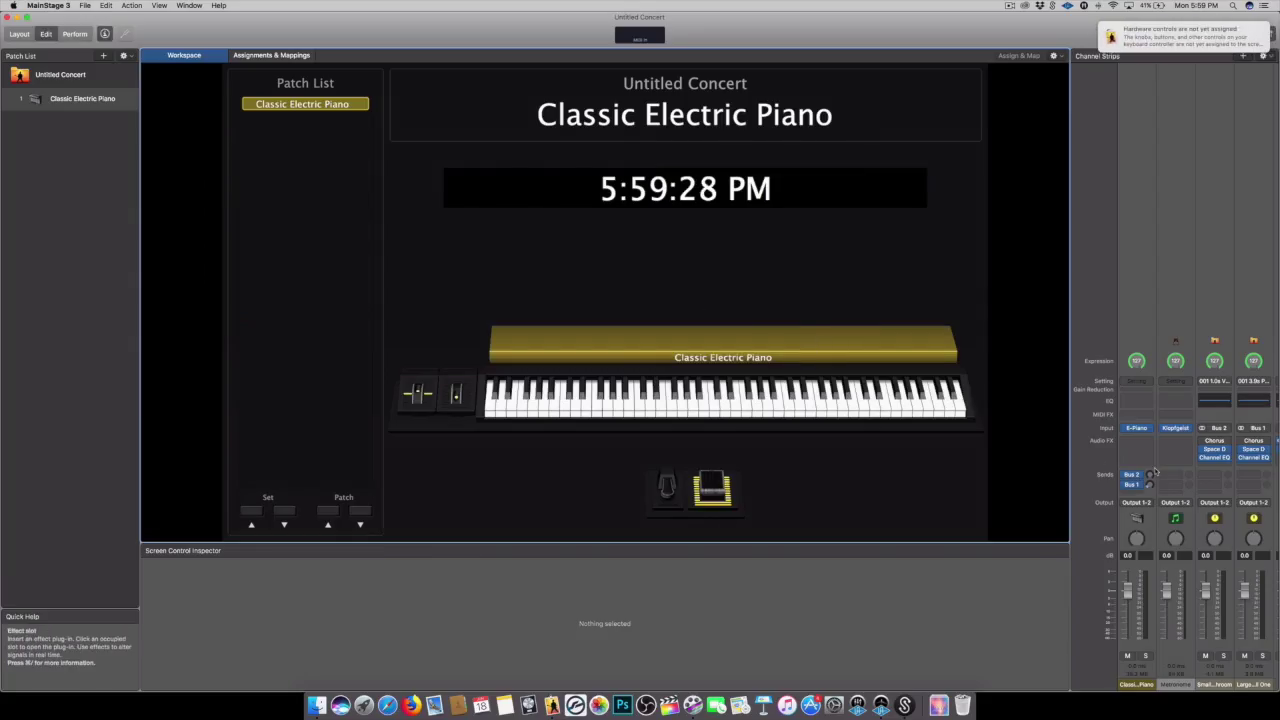
Add the exported Build my Life-C patch from the desktop to the new concert's patch list and restore the window to full size
scroll(1156, 470, "left", 1)
scroll(1156, 472, "right", 2)
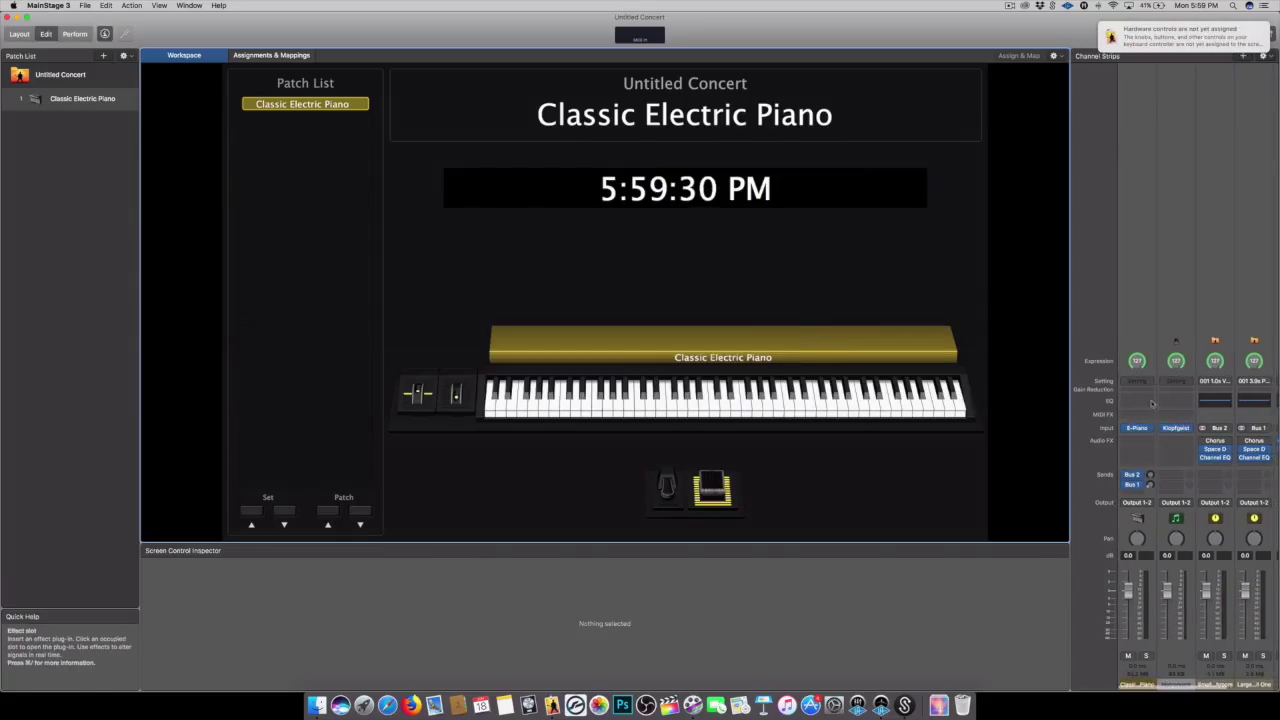
scroll(1213, 452, "right", 1)
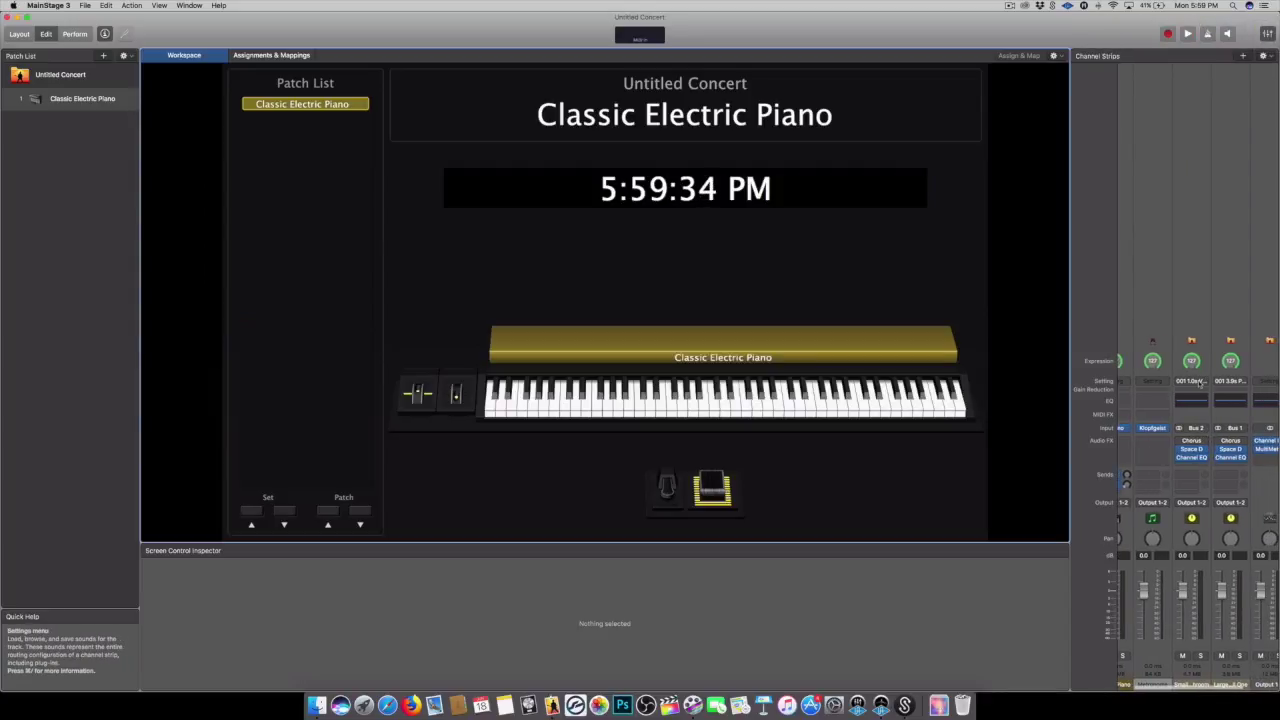
scroll(1232, 436, "right", 4)
scroll(1232, 436, "left", 6)
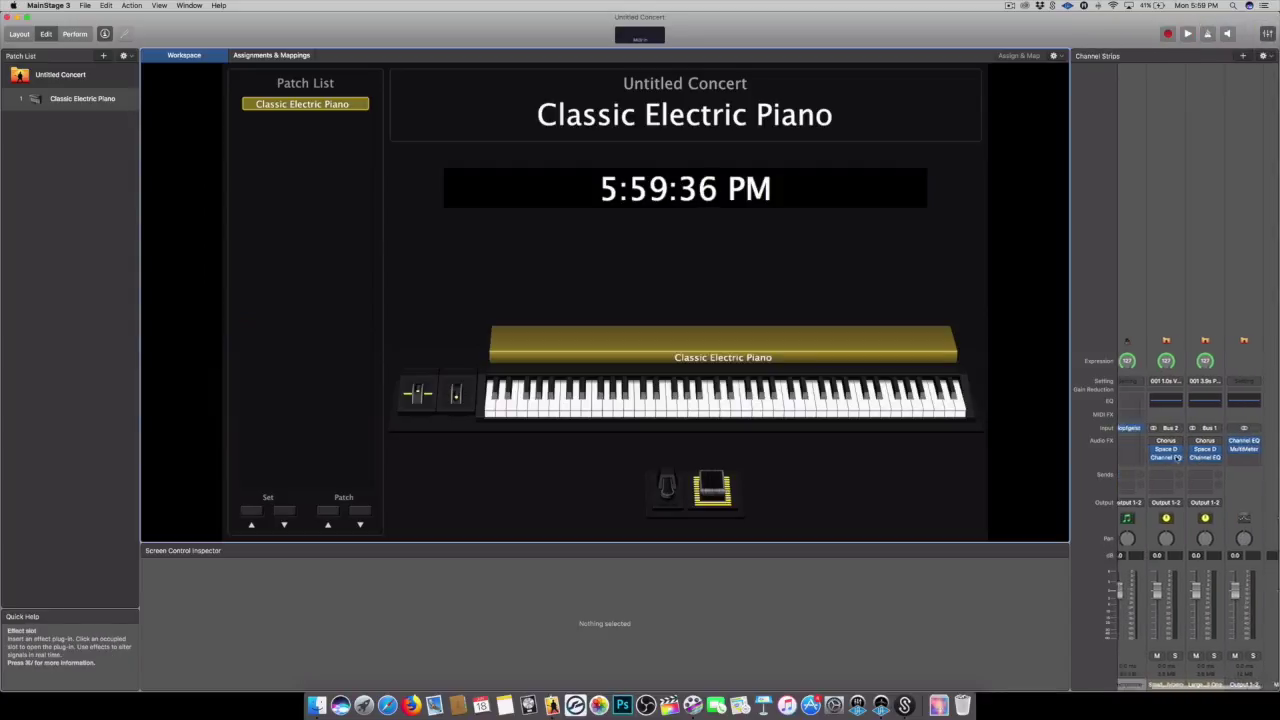
left_click(82, 98)
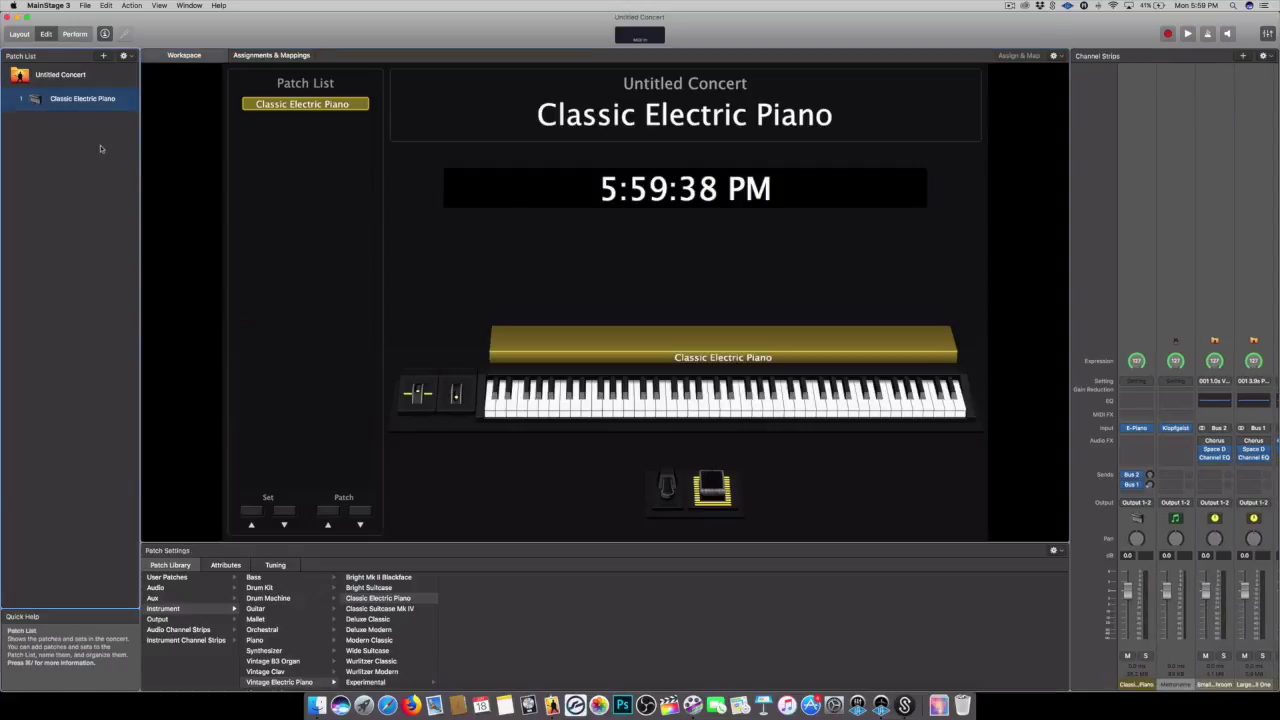
left_click_drag(248, 27, 27, 6)
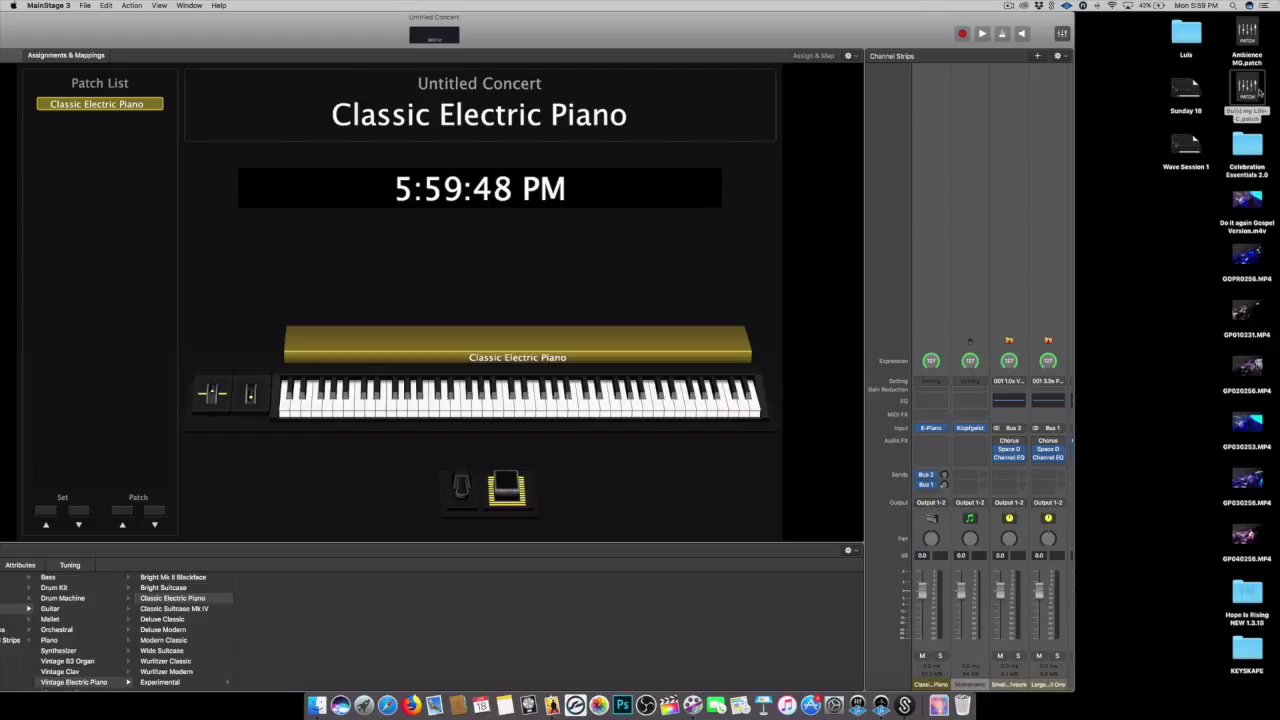
double_click(853, 29)
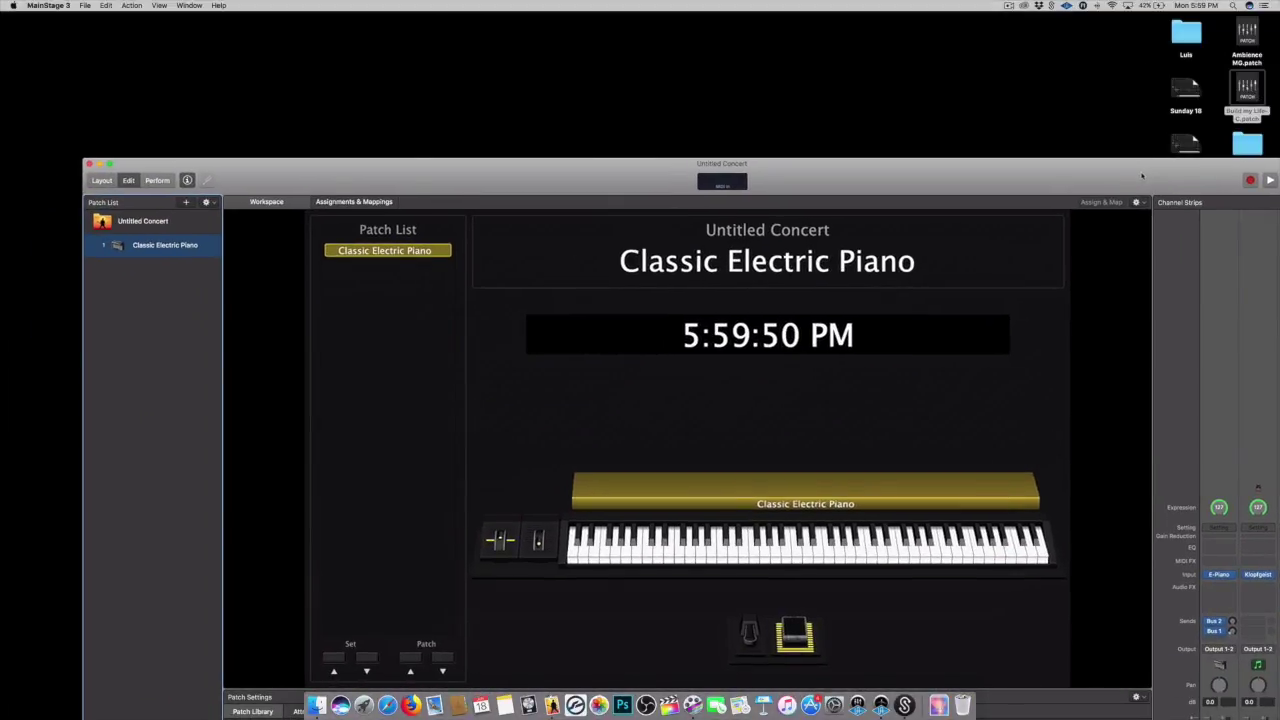
left_click_drag(1247, 90, 169, 299)
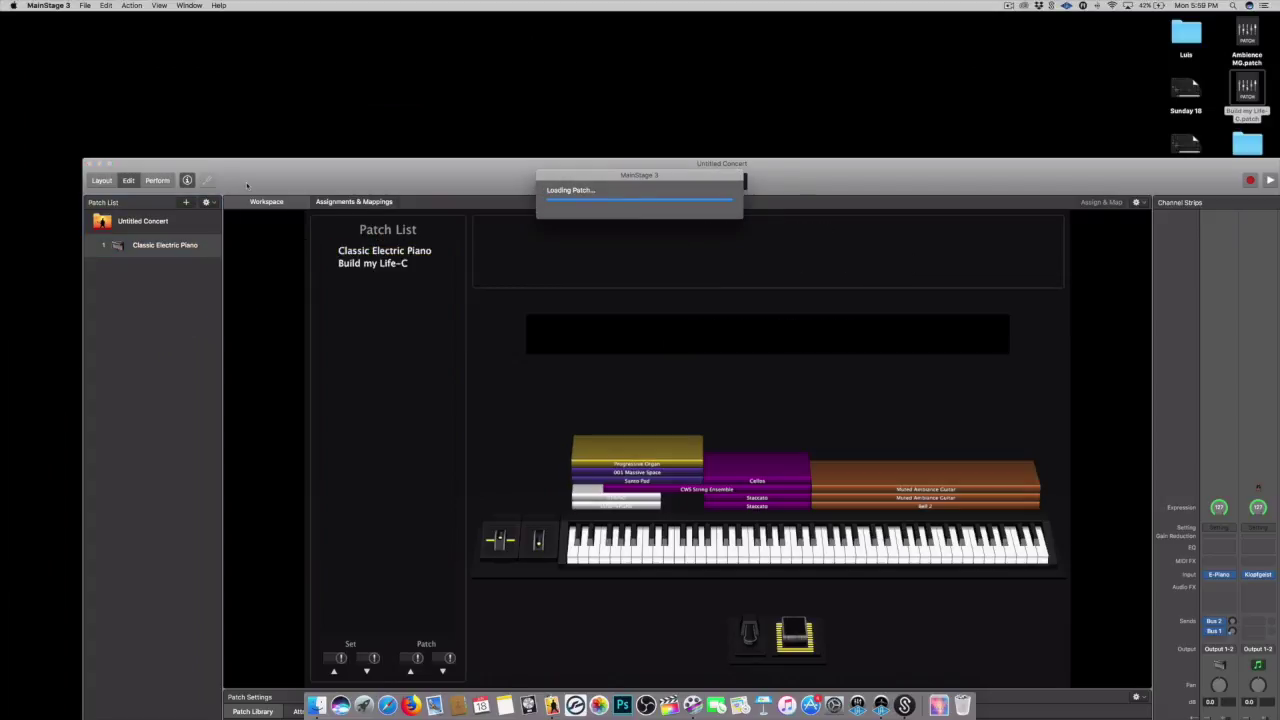
double_click(171, 163)
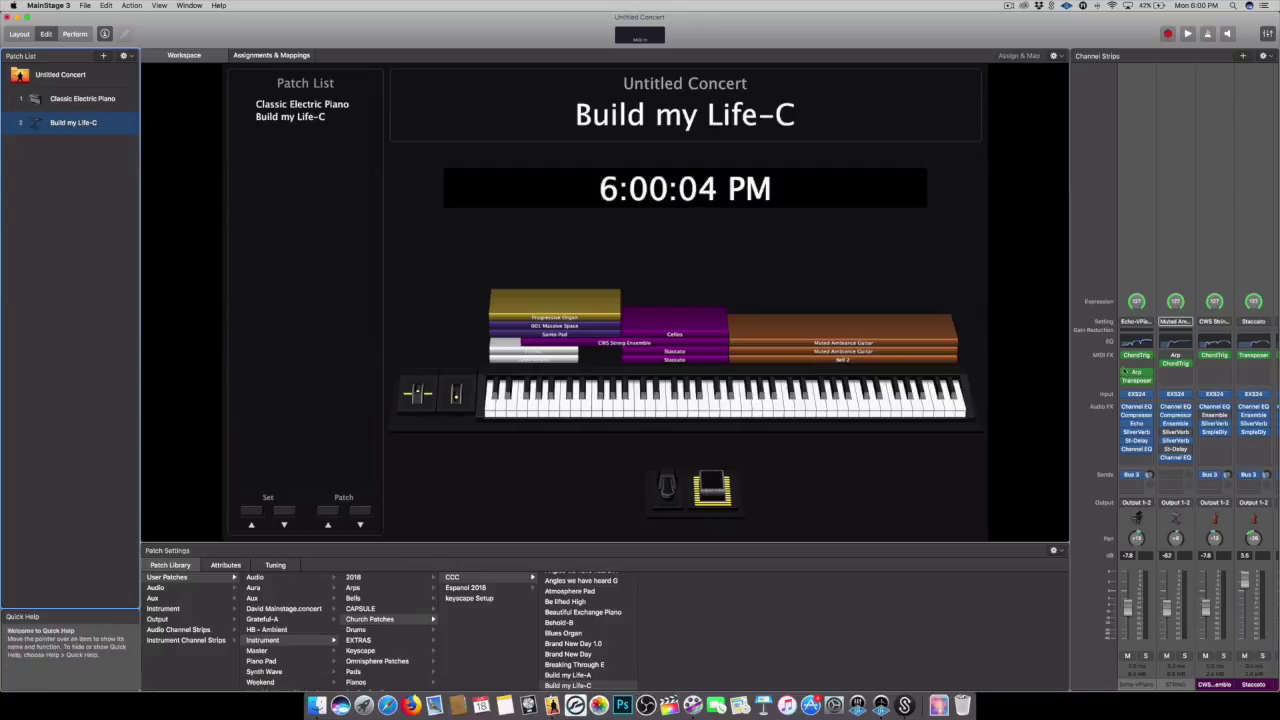
Widen the Channel Strips area to about half the window and bring the Build my Life-C aux buses into view
scroll(1190, 430, "right", 2)
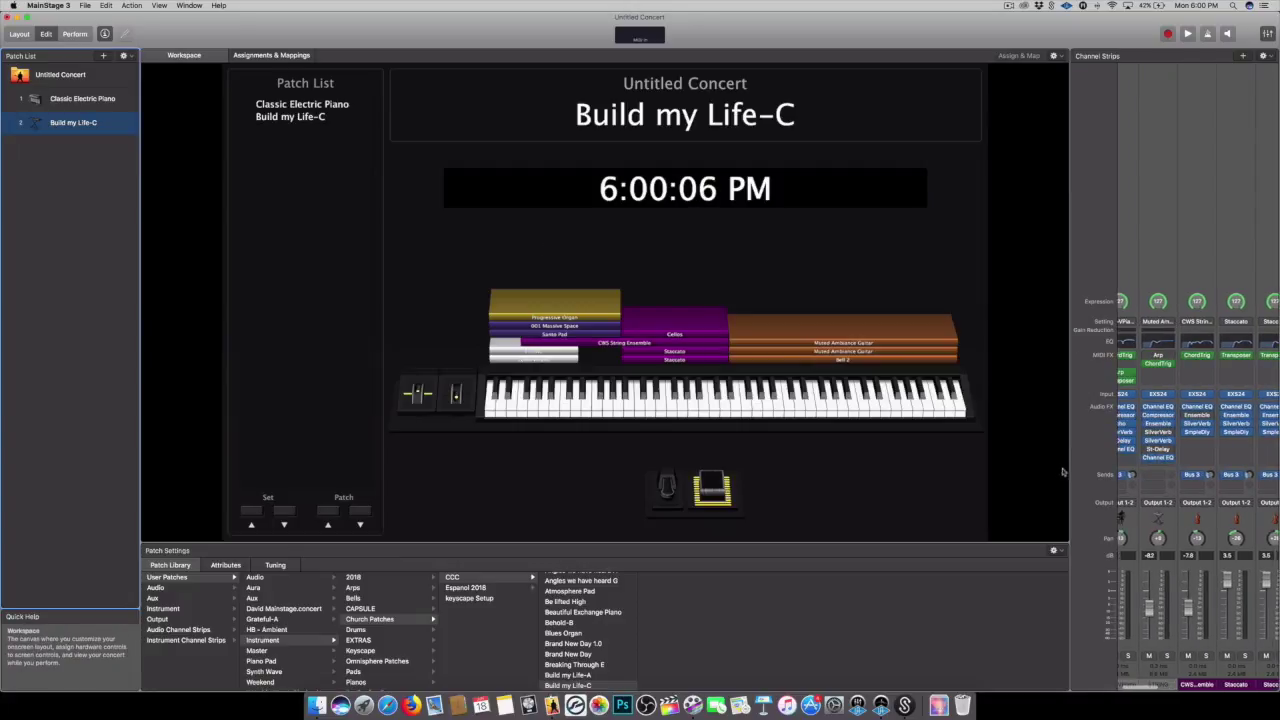
left_click_drag(1066, 472, 700, 470)
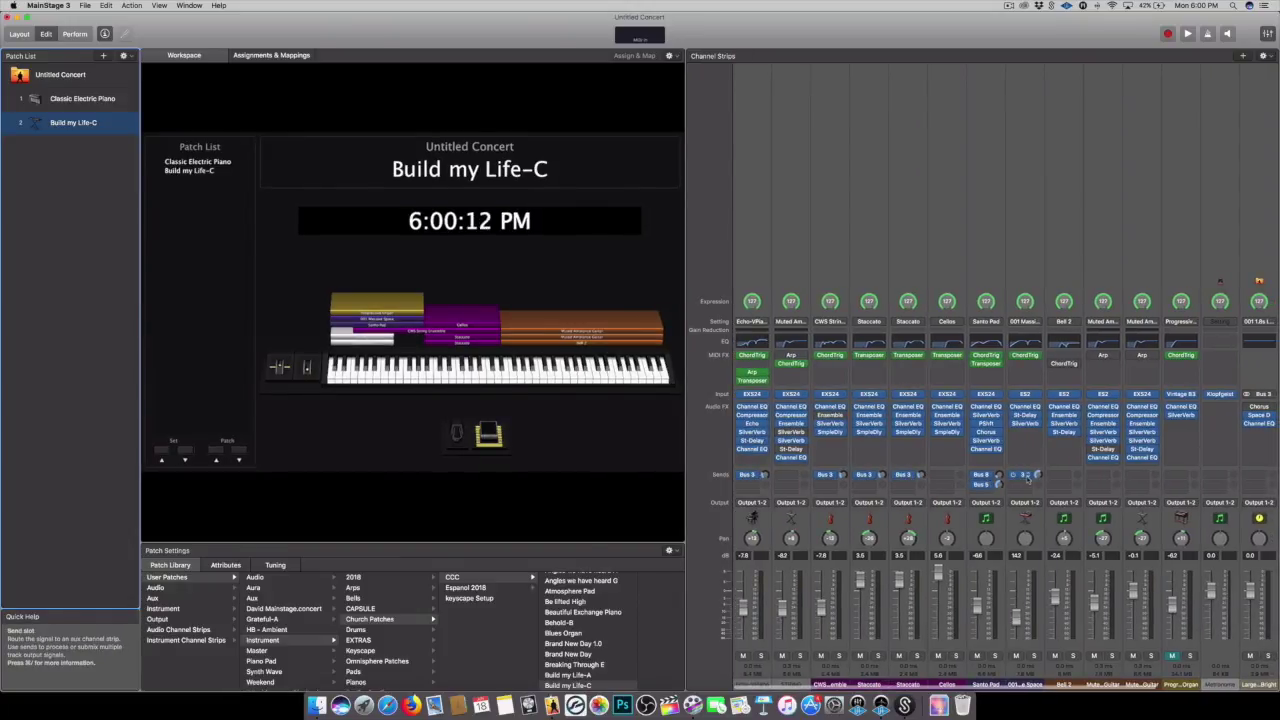
scroll(1027, 480, "right", 5)
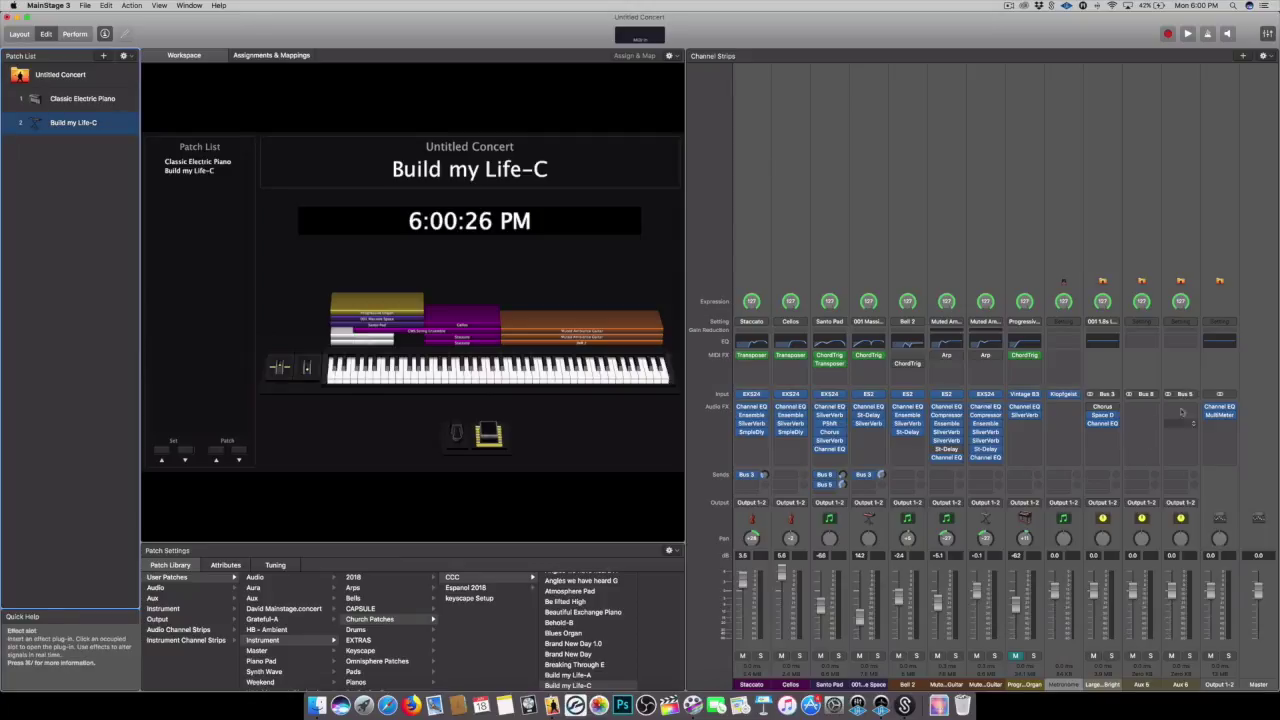
Load the saved "bus 3 shimmers" setting from "tutorial bus settings" onto the Bus 3 aux channel strip
left_click(1101, 321)
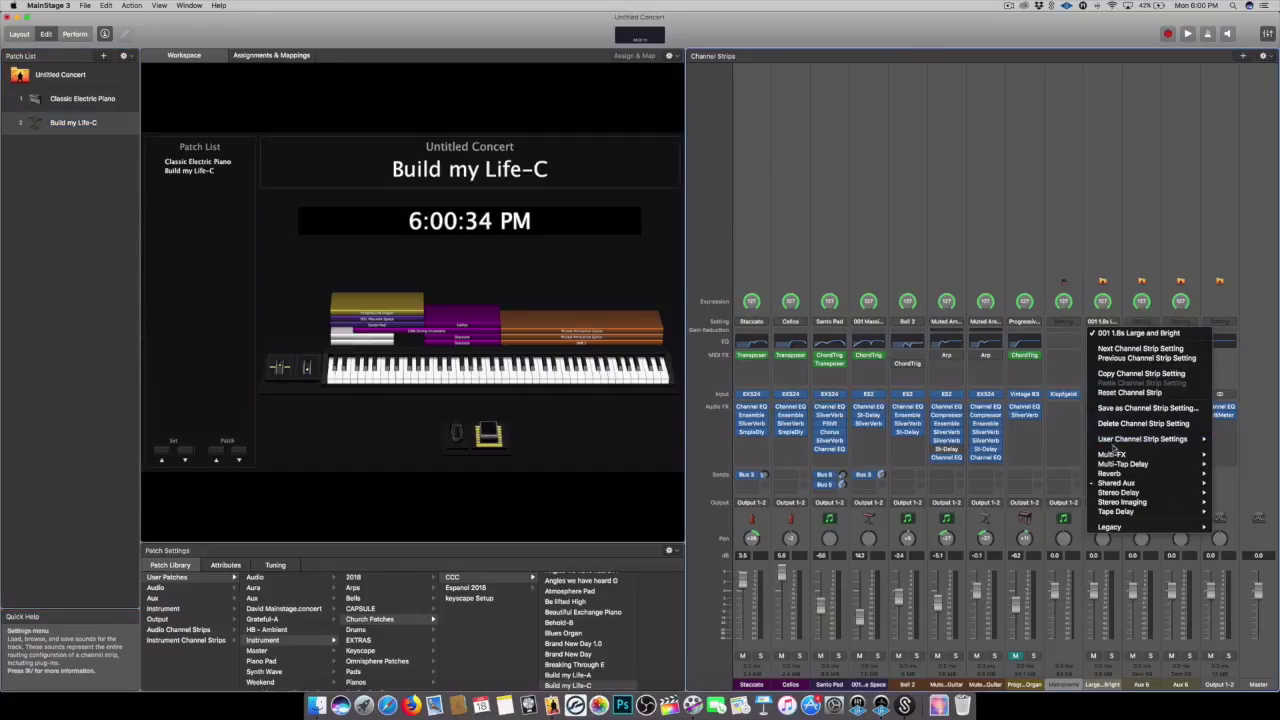
mouse_move(1122, 442)
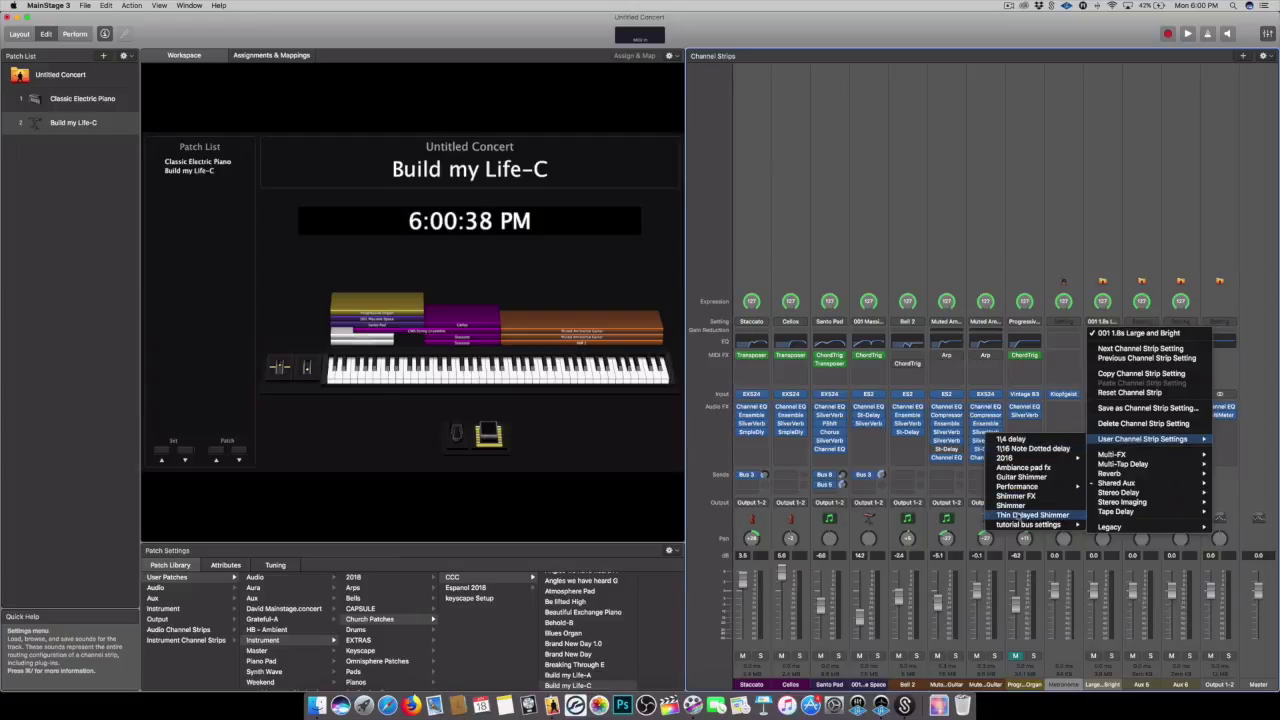
mouse_move(1014, 526)
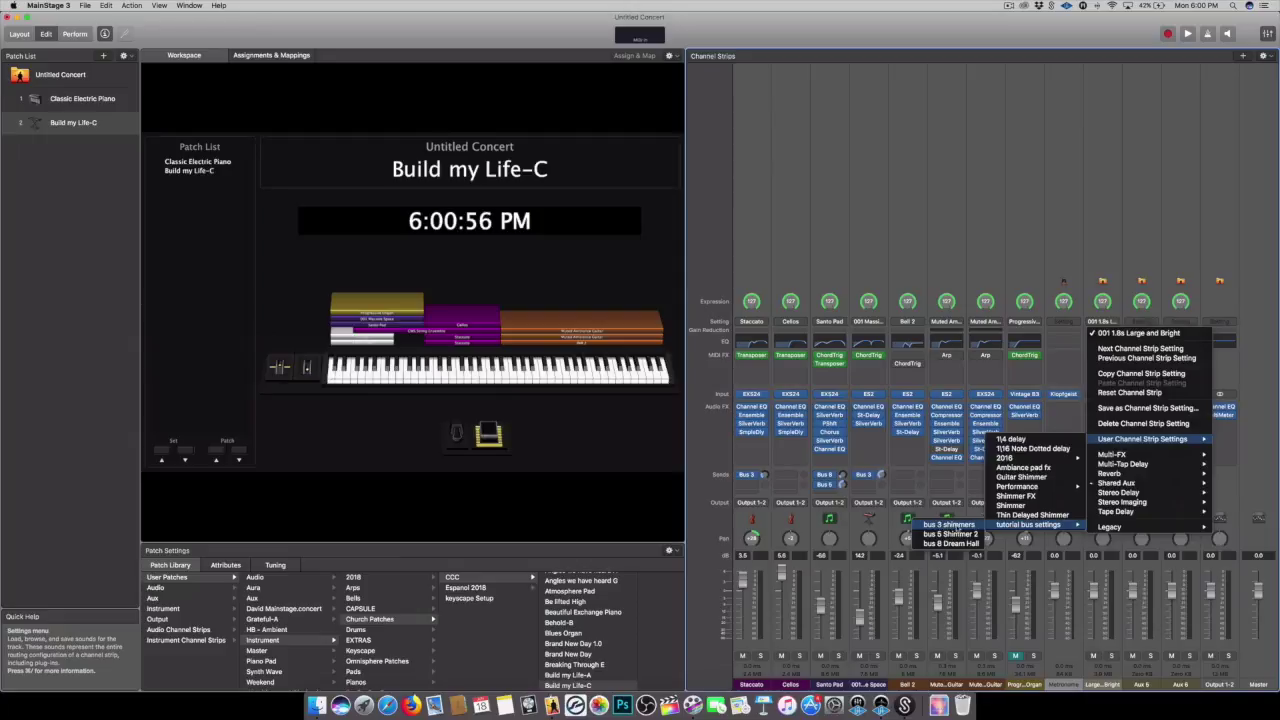
left_click(950, 525)
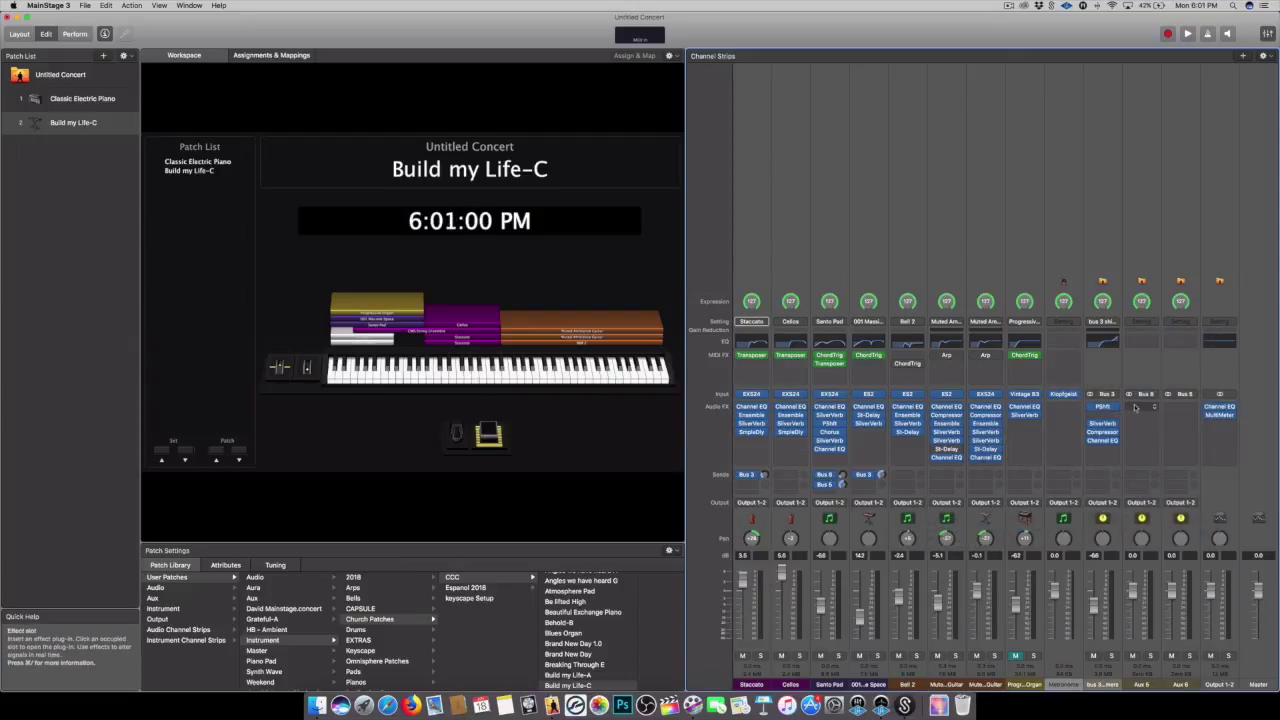
Load the saved "bus 8 Dream Hall" setting from "tutorial bus settings" onto the Bus 8 aux channel strip
left_click(1151, 321)
mouse_move(1156, 424)
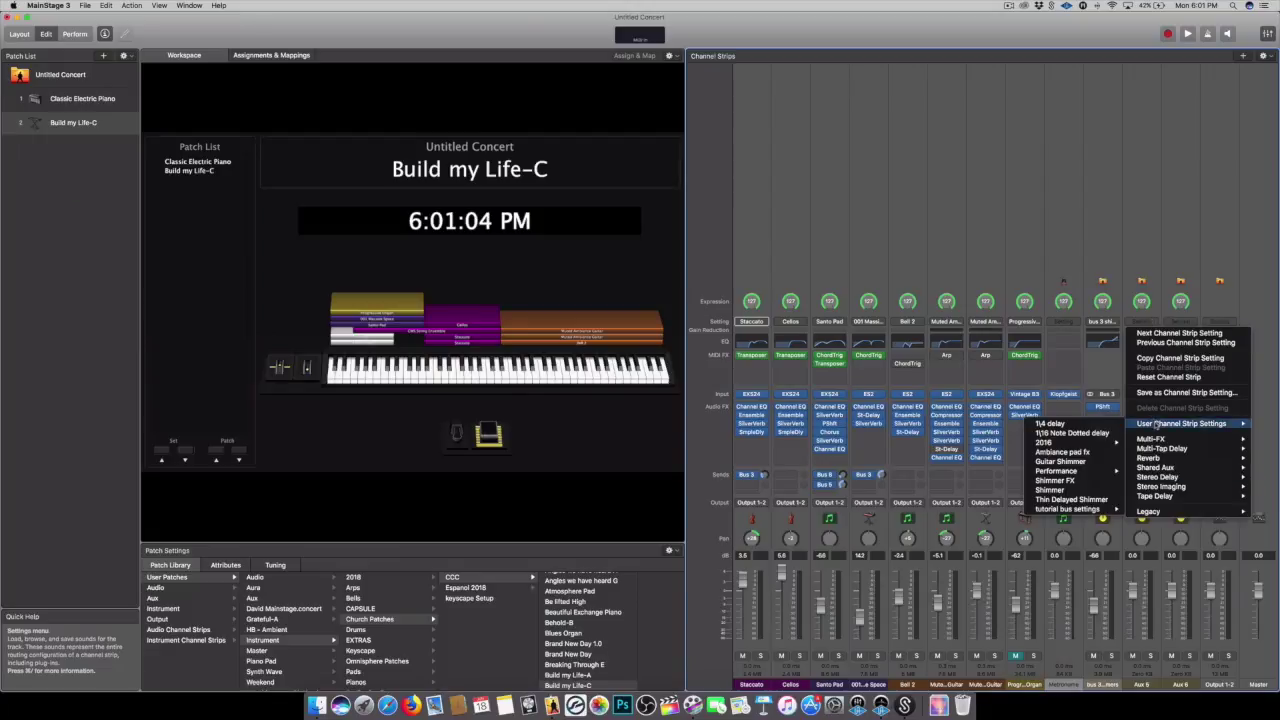
mouse_move(1079, 509)
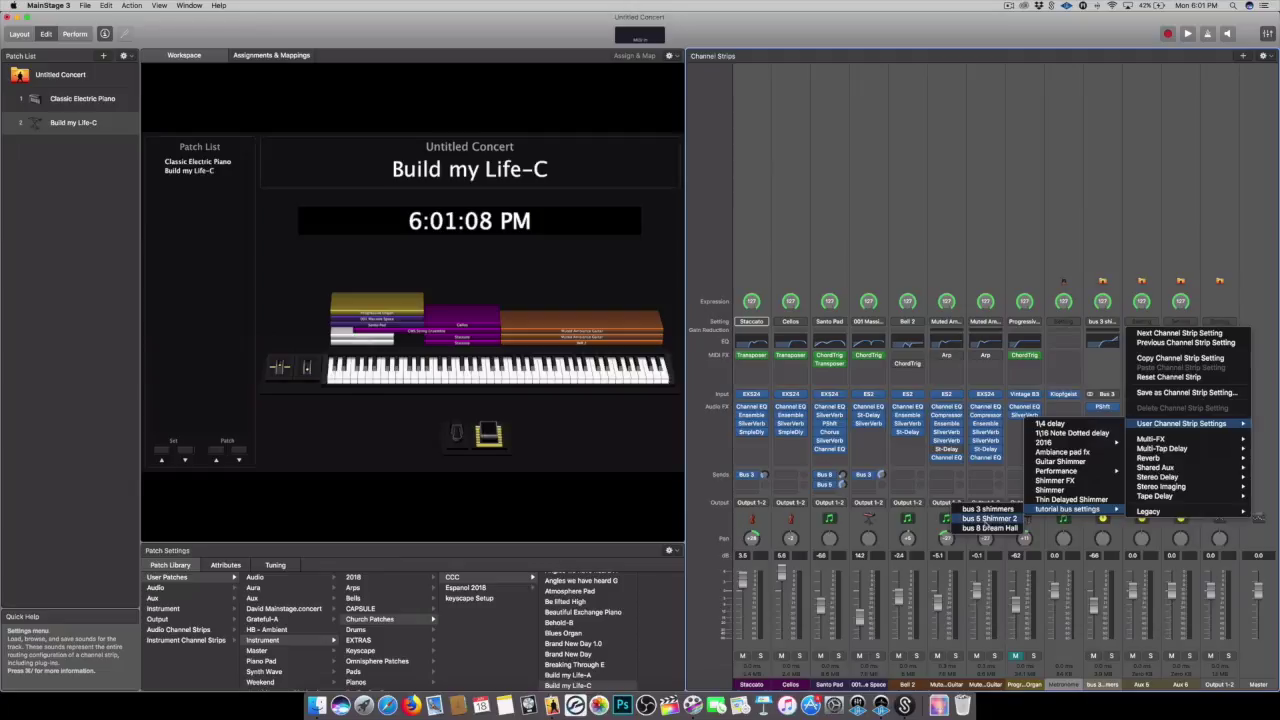
left_click(988, 519)
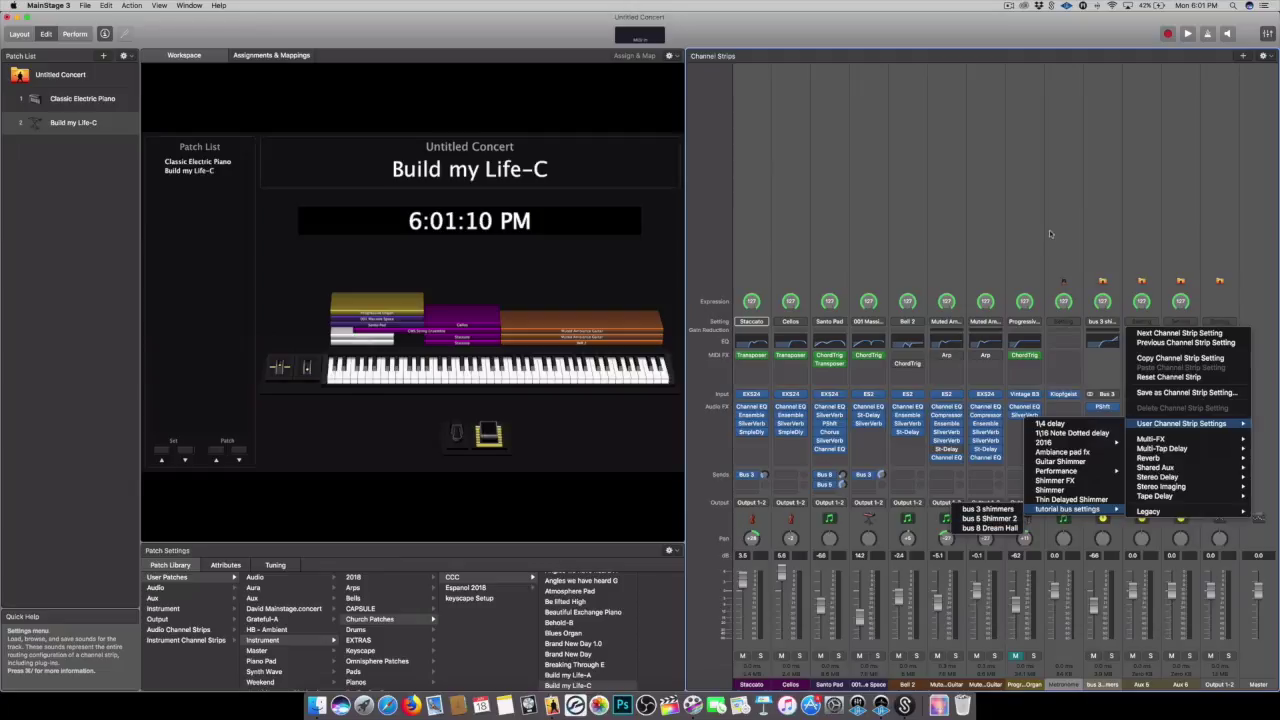
left_click(1150, 321)
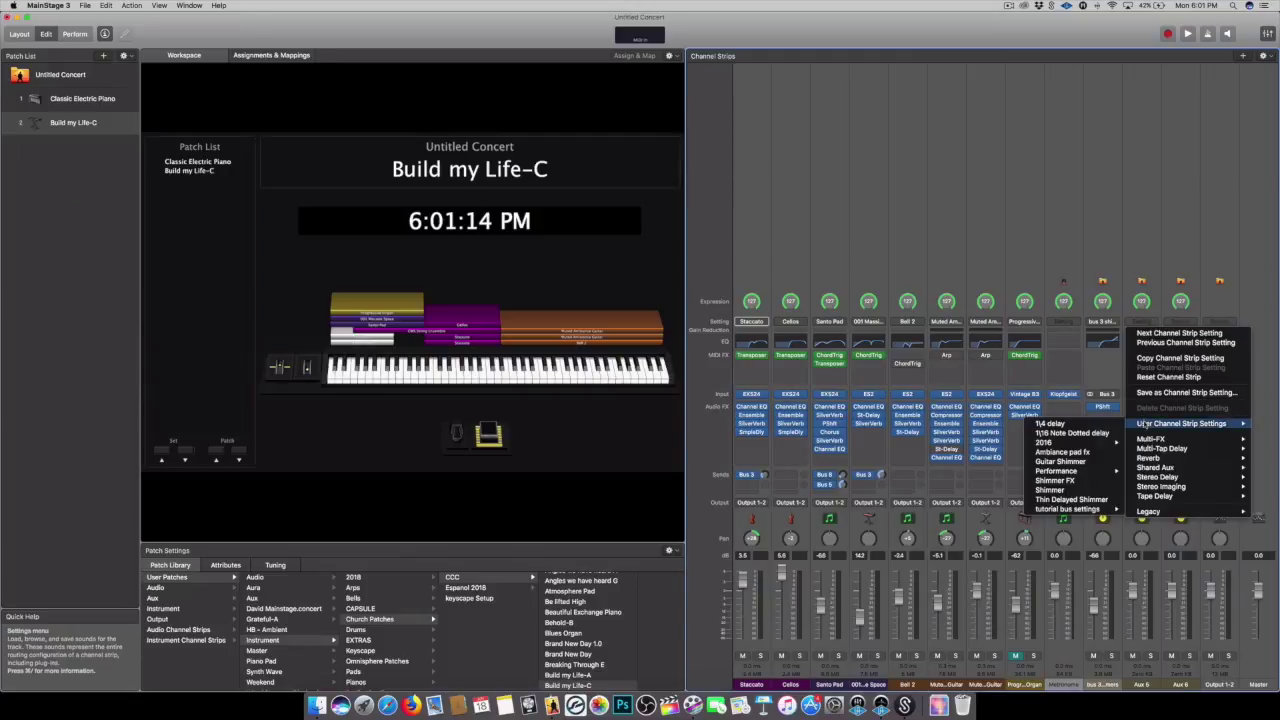
mouse_move(1065, 509)
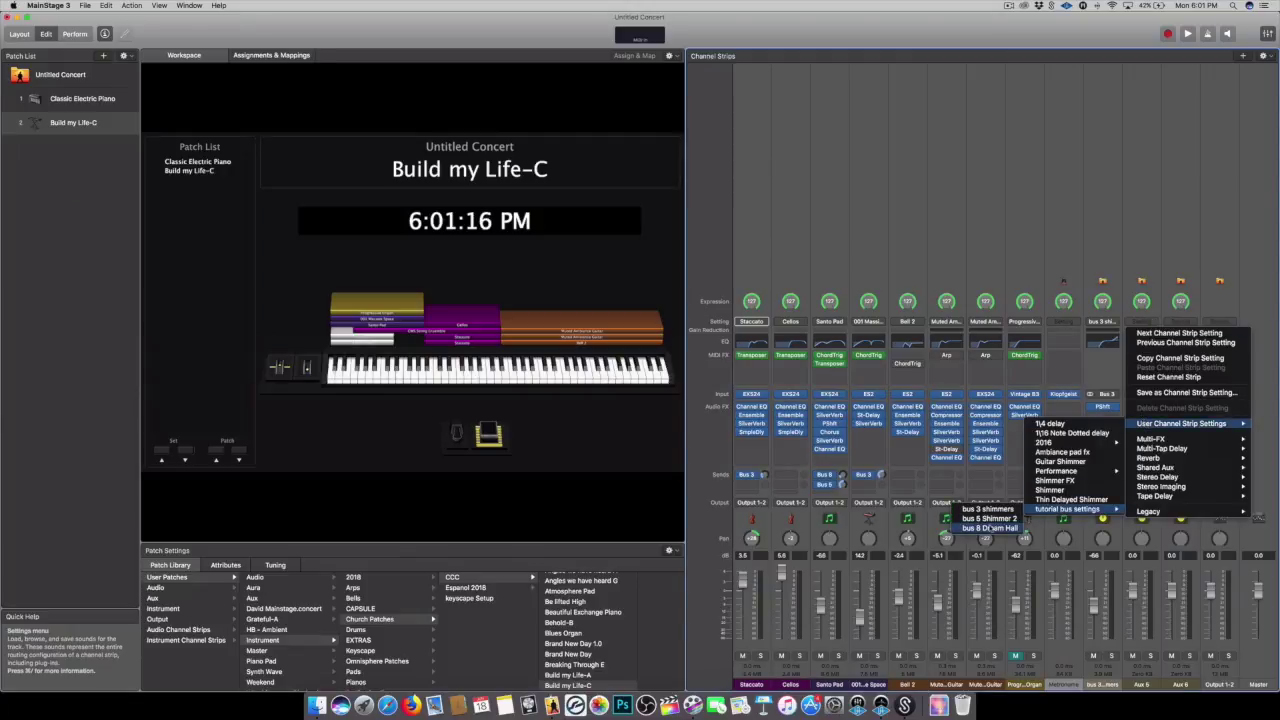
left_click(990, 528)
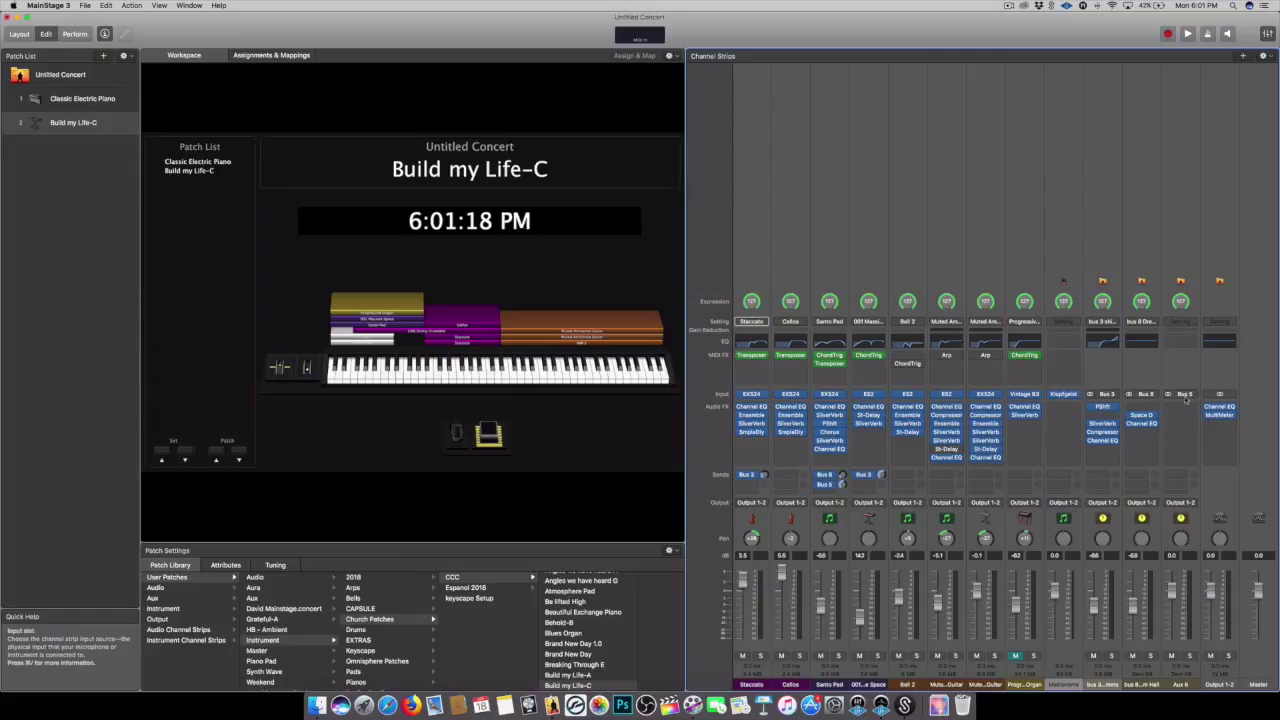
Load the saved "bus 5 Shimmer 2" setting from "tutorial bus settings" onto the Bus 5 aux channel strip
left_click(1187, 322)
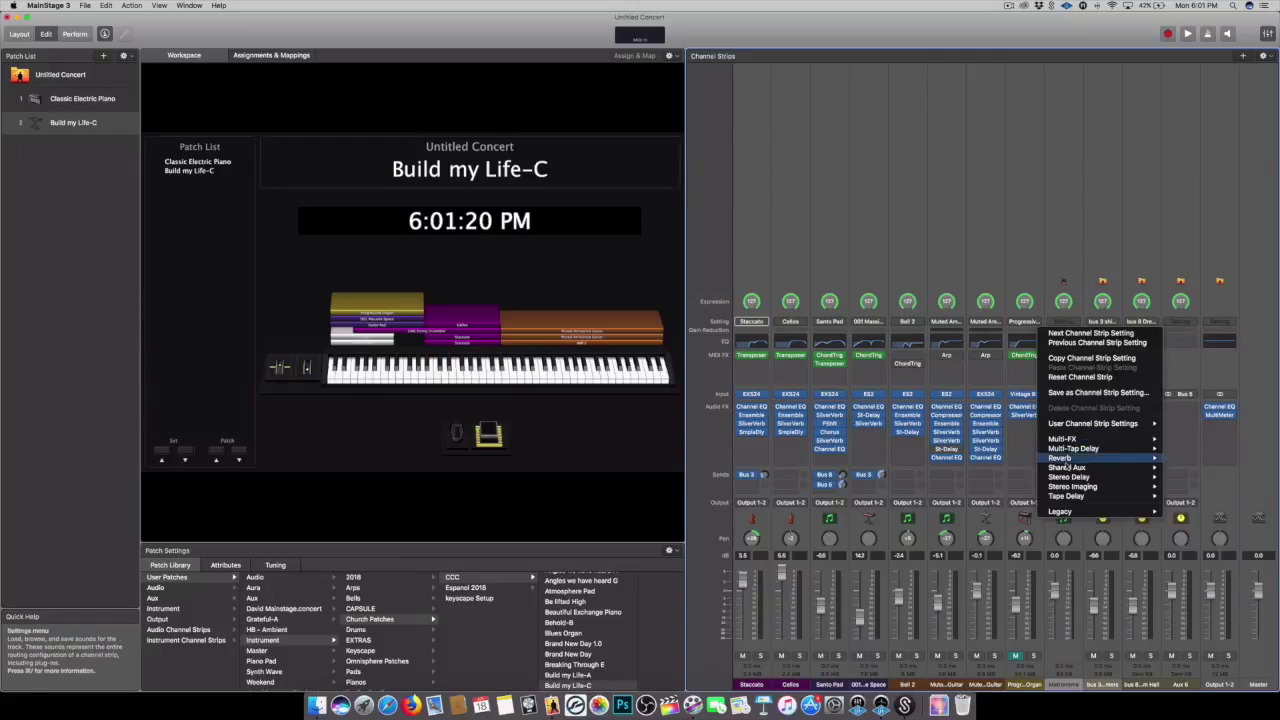
mouse_move(1080, 426)
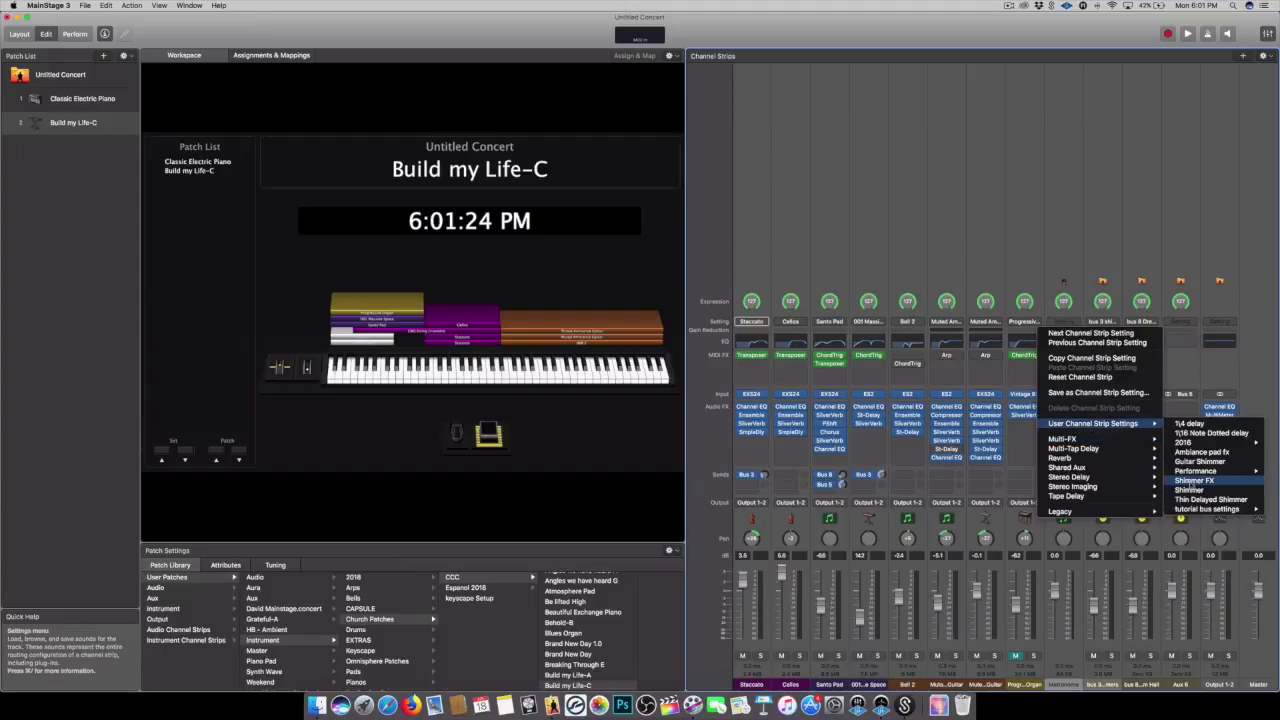
mouse_move(1190, 512)
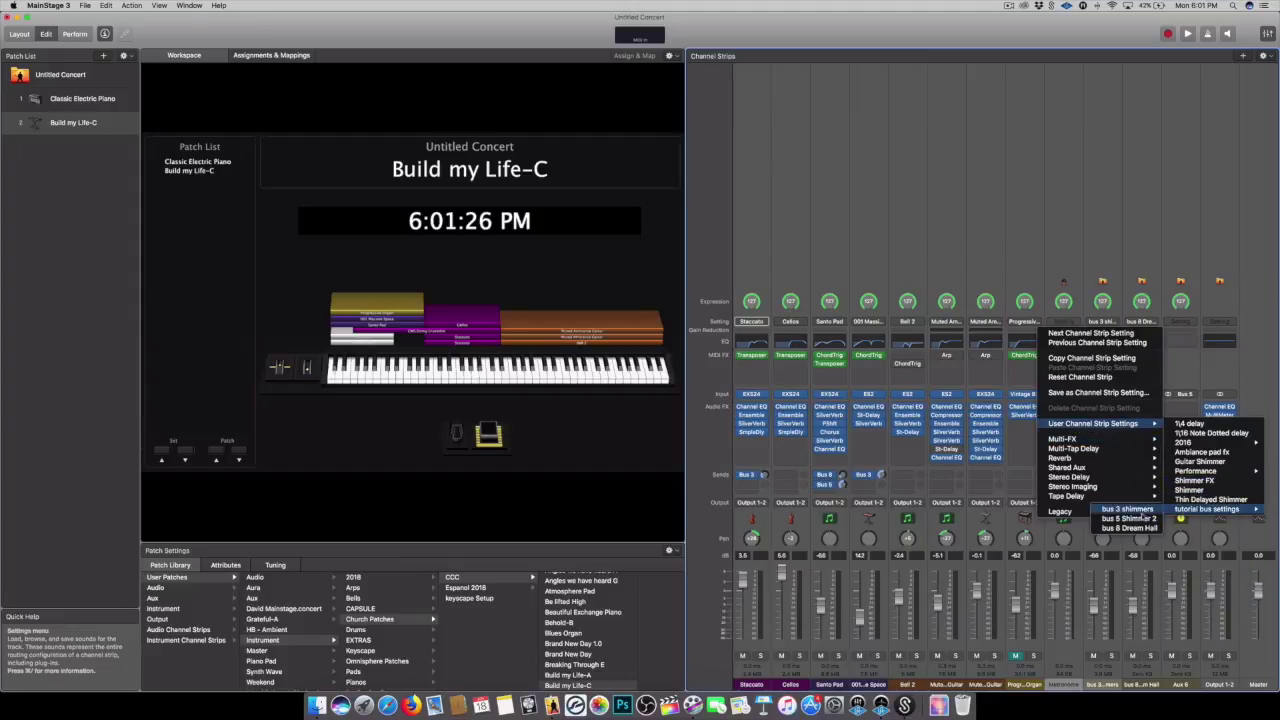
left_click(1138, 520)
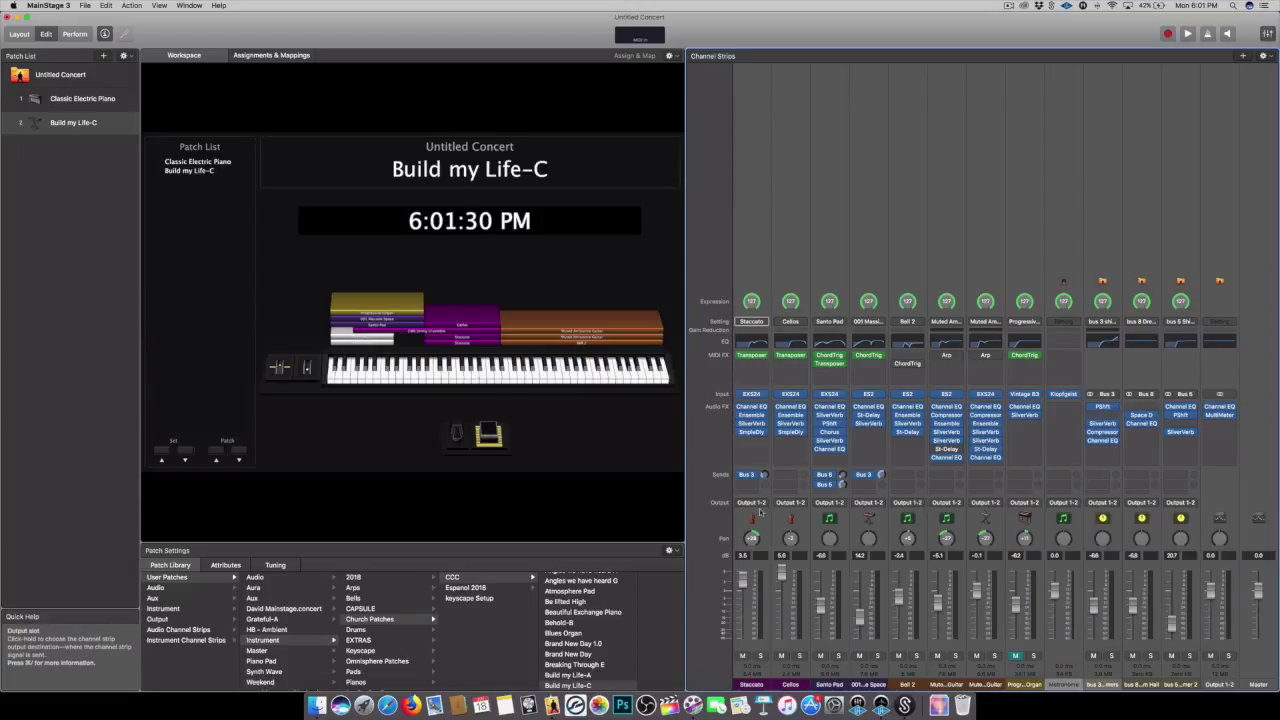
Look over the Build my Life-C instrument channel strips and select the Echo-VPiano strip
scroll(866, 493, "left", 5)
scroll(866, 493, "right", 2)
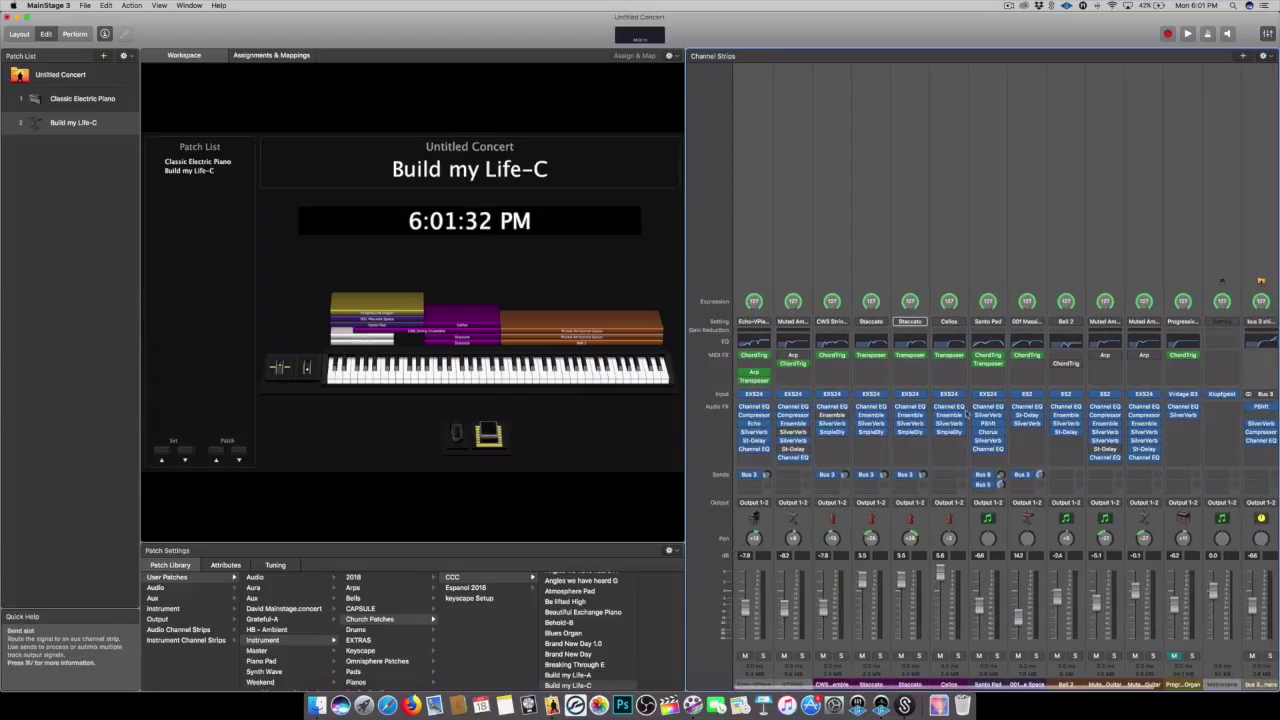
scroll(812, 434, "right", 1)
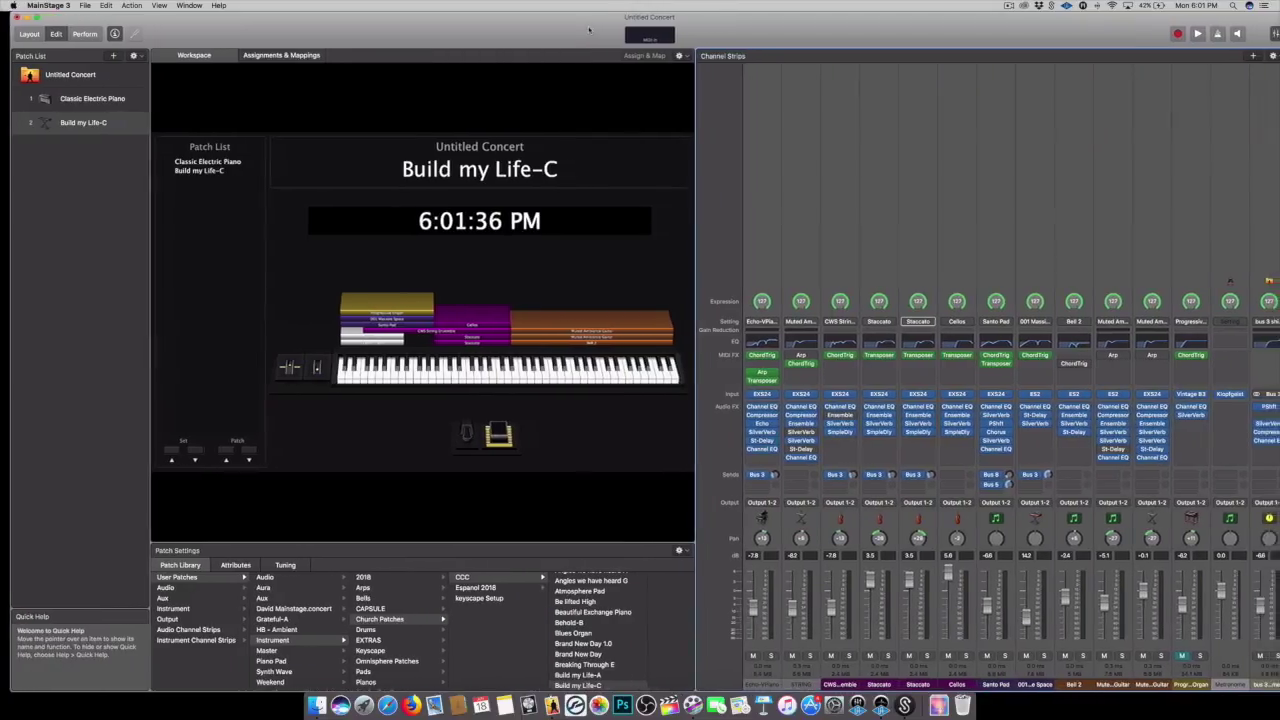
left_click_drag(580, 28, 583, 28)
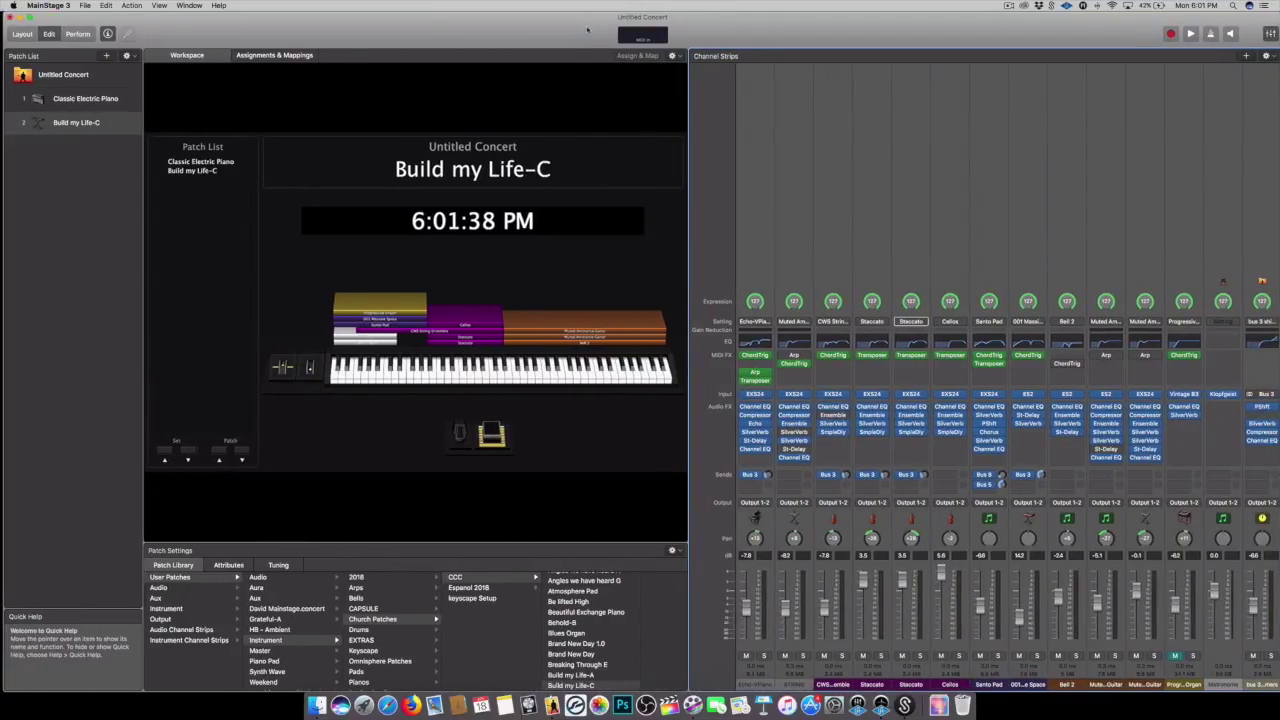
left_click(761, 180)
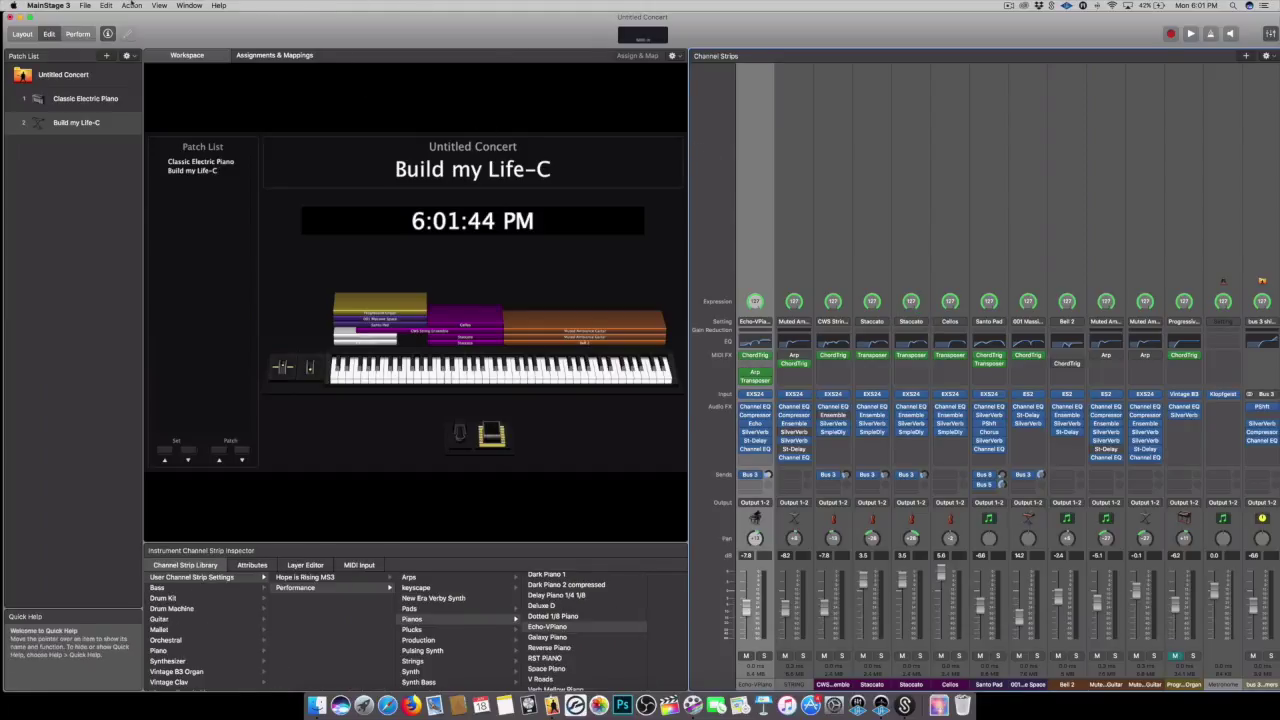
Open the Sound Library Manager and move its window higher over the workspace
left_click(50, 5)
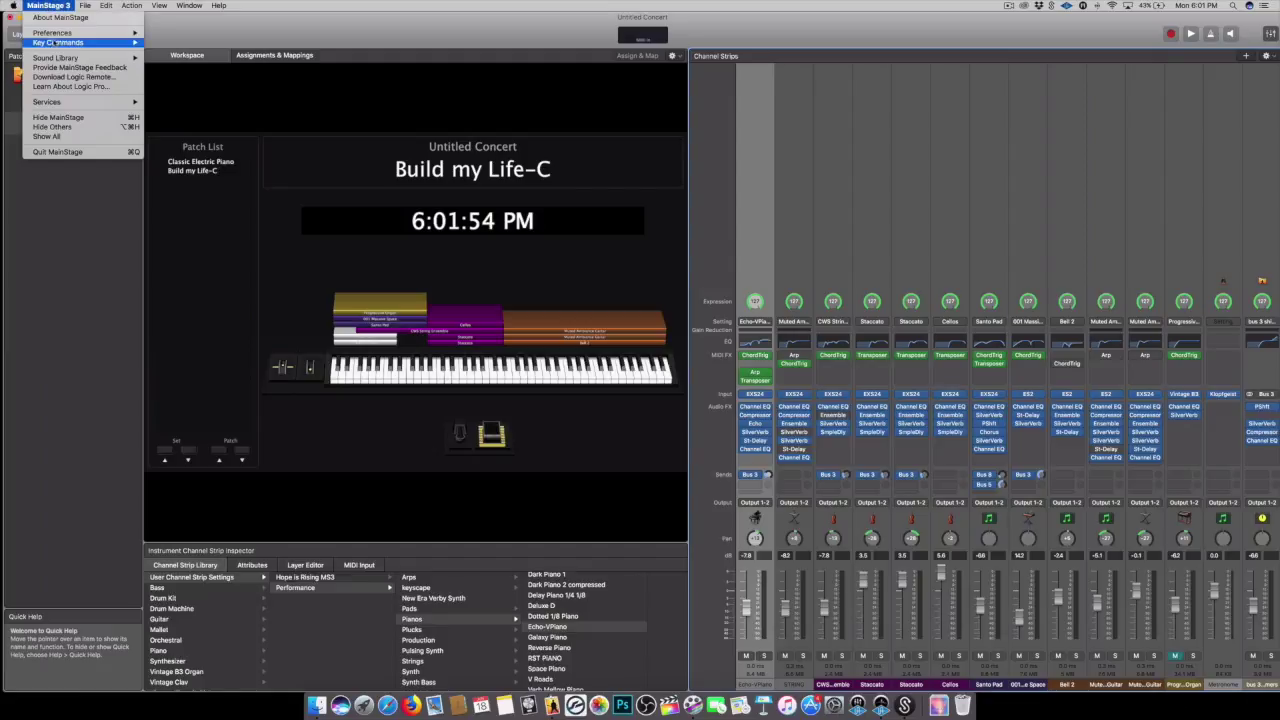
left_click(31, 245)
left_click(43, 6)
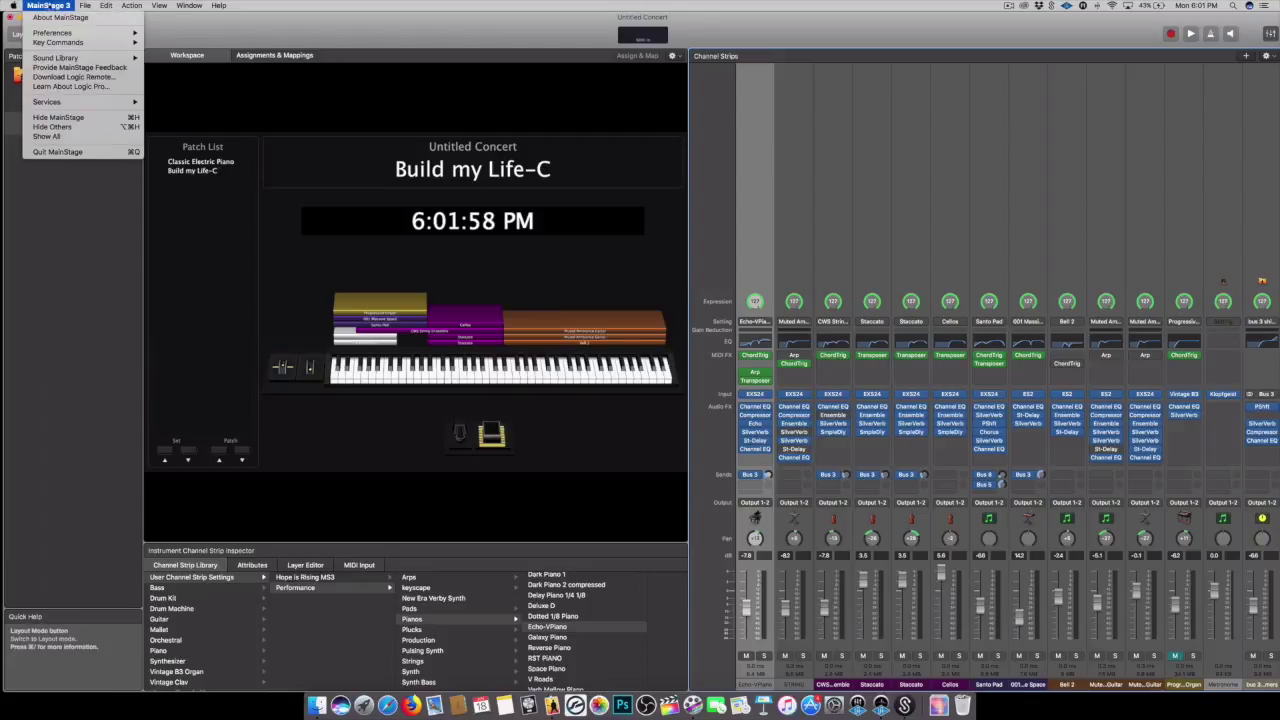
mouse_move(80, 62)
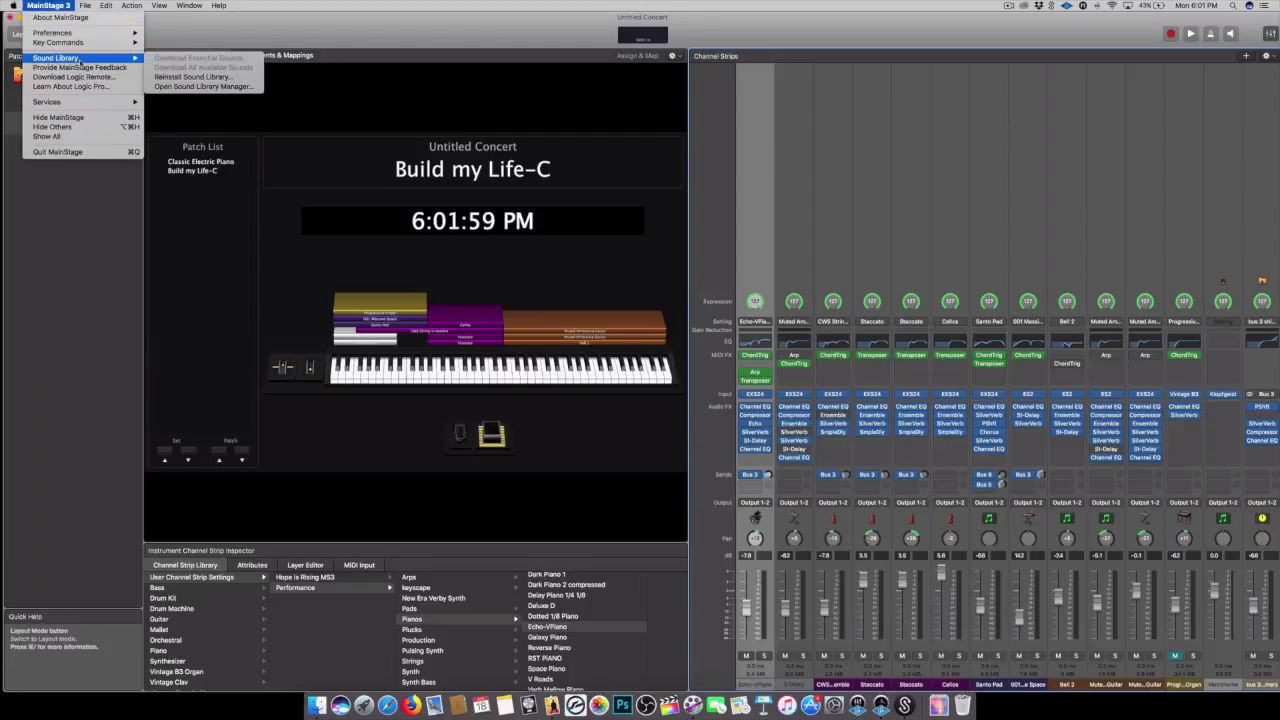
left_click(179, 88)
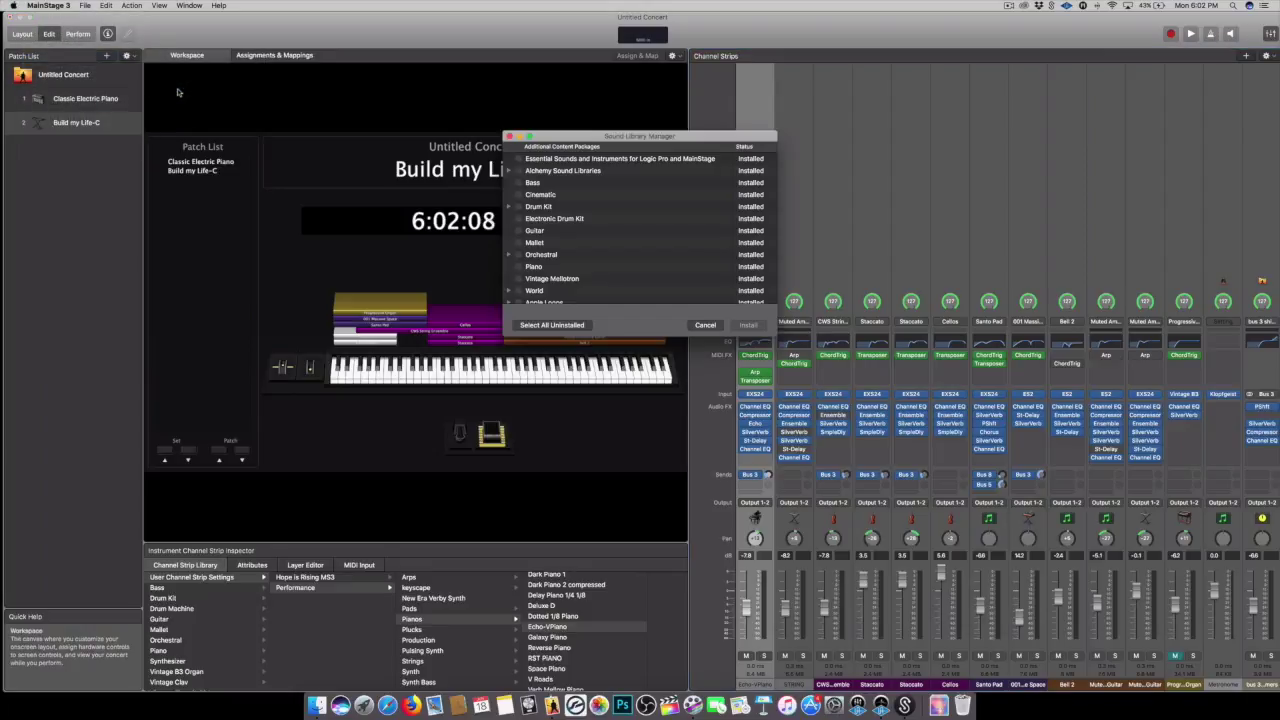
left_click_drag(634, 144, 570, 108)
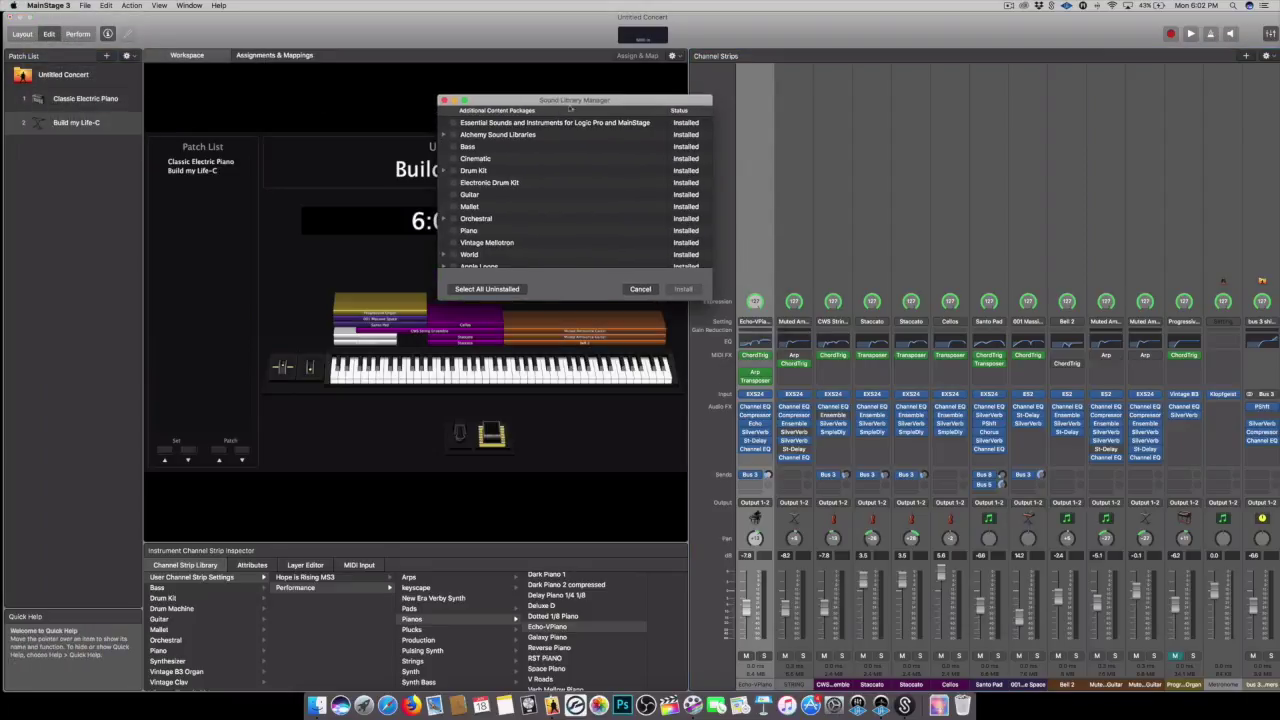
Look through the additional content packages and expand Legacy and Compatibility to see its sub-packages
scroll(697, 195, "down", 3)
scroll(697, 200, "up", 3)
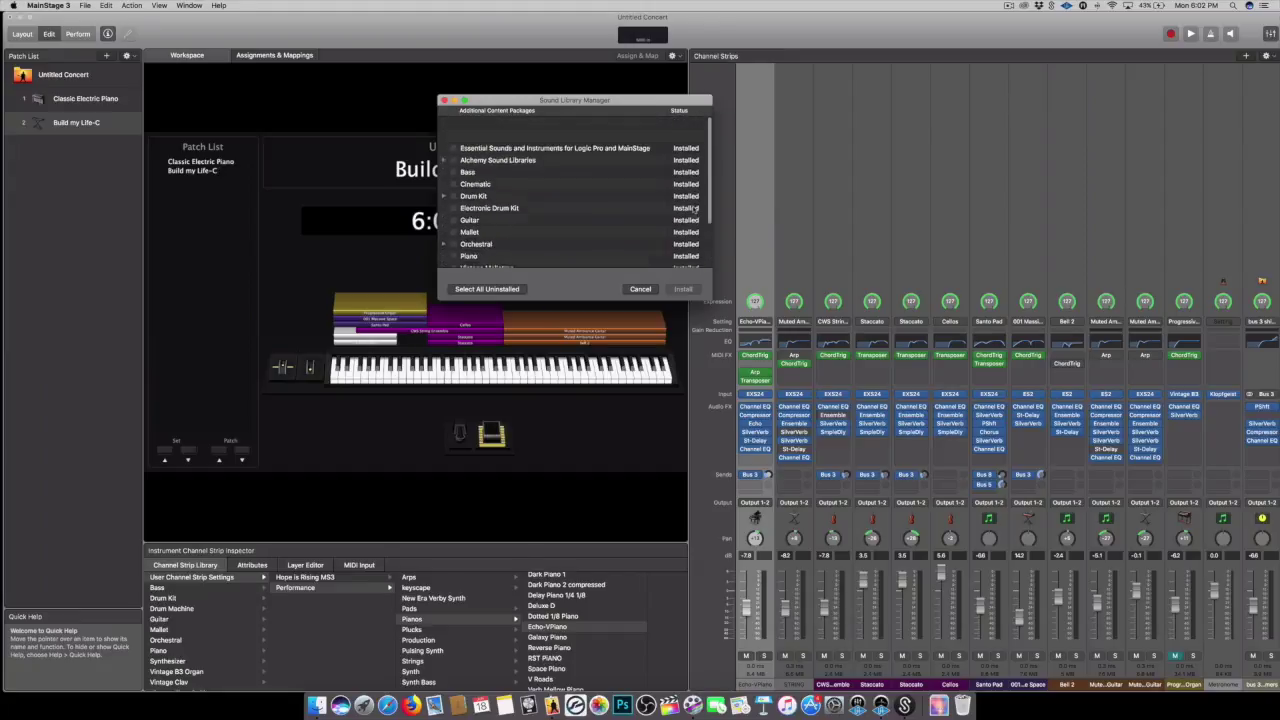
scroll(697, 207, "down", 3)
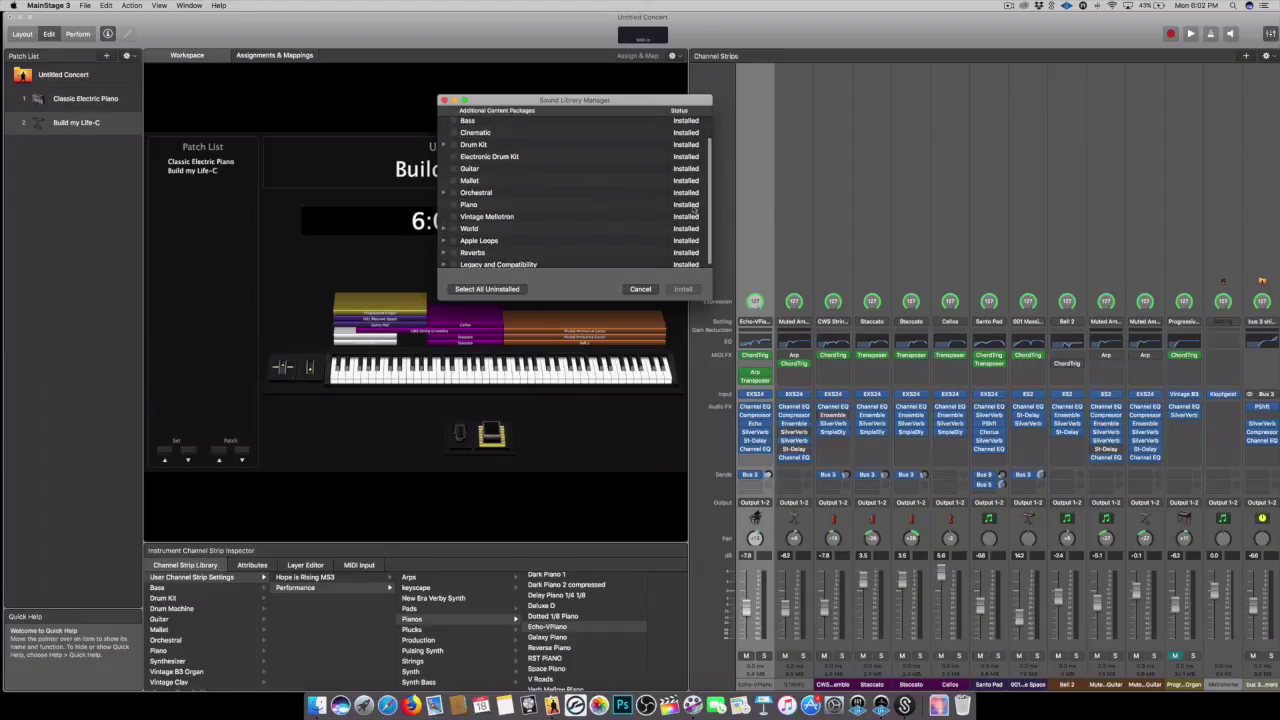
left_click(443, 262)
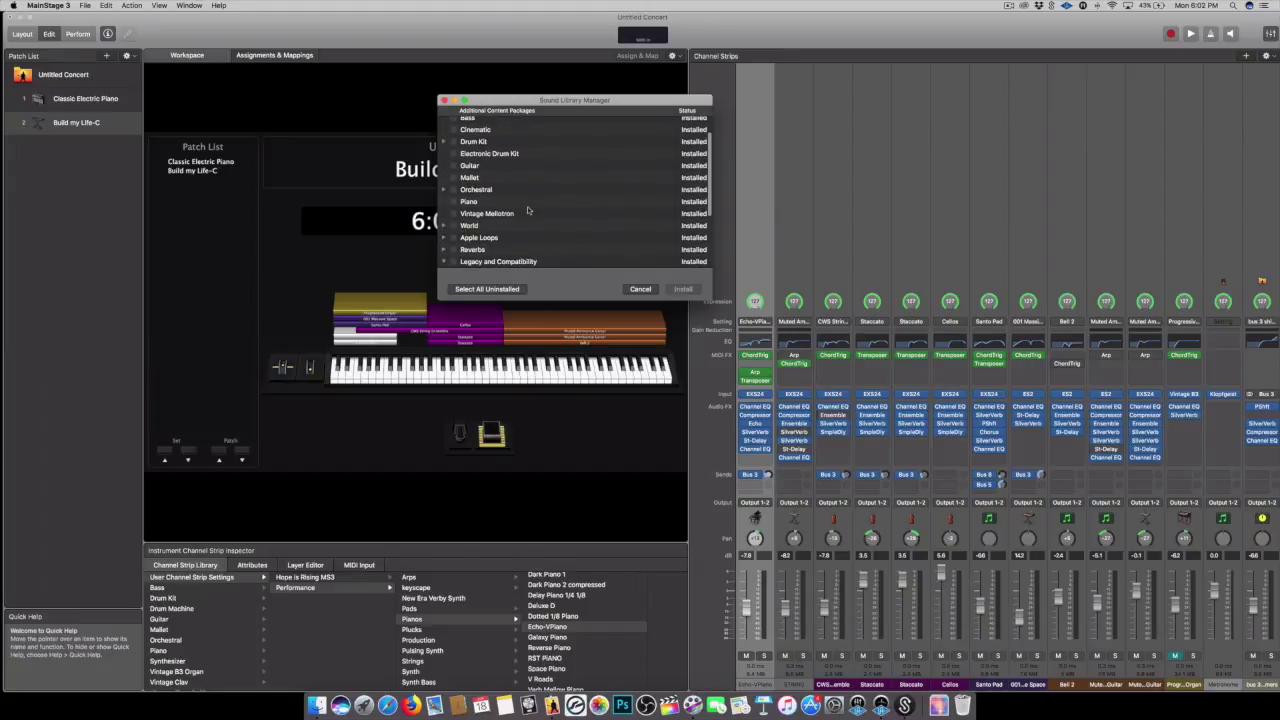
scroll(526, 209, "down", 3)
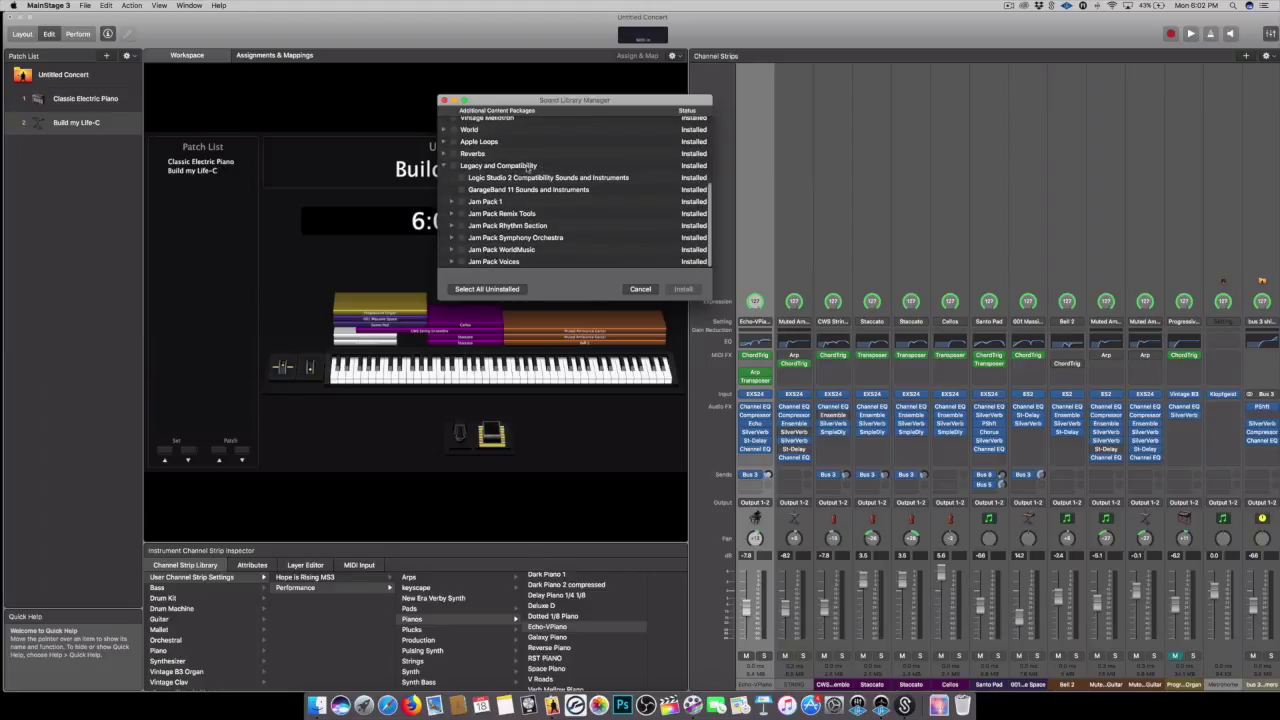
scroll(505, 168, "right", 1)
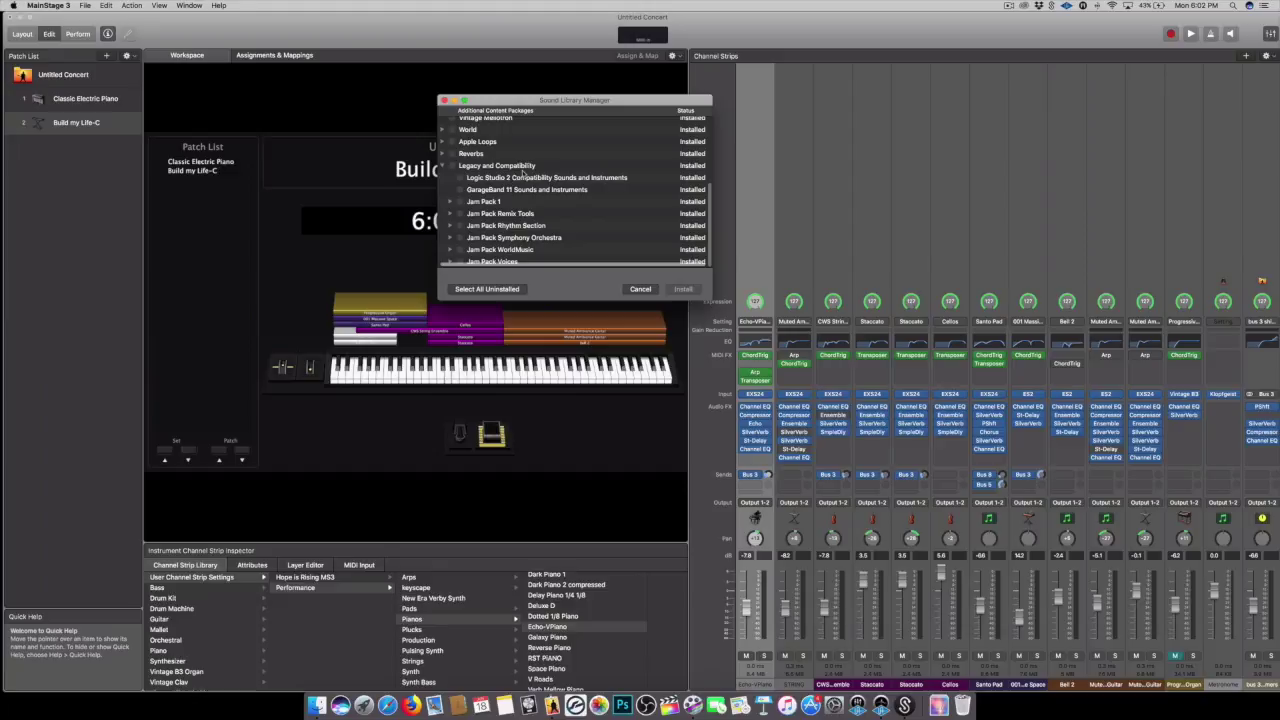
Mark the Legacy and Compatibility and Reverbs packages for installation, collapsing the Legacy and Compatibility group
left_click(452, 167)
scroll(497, 236, "right", 1)
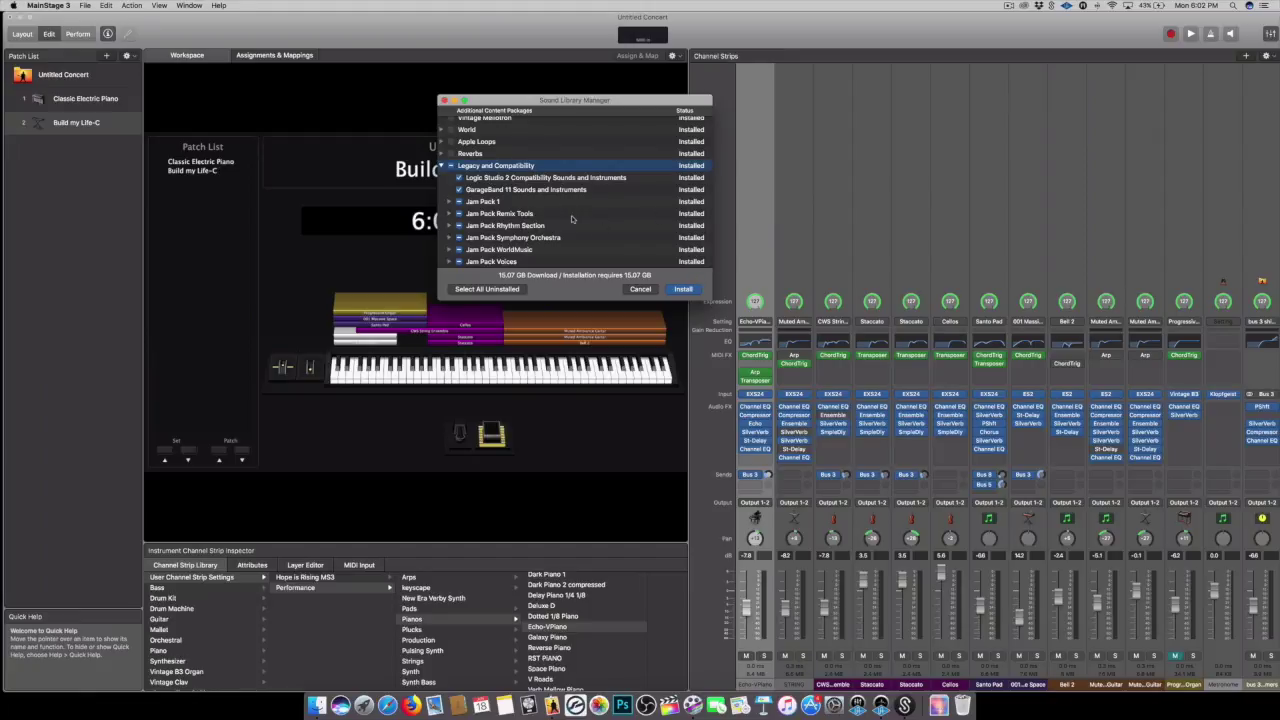
scroll(571, 218, "up", 3)
scroll(571, 218, "down", 3)
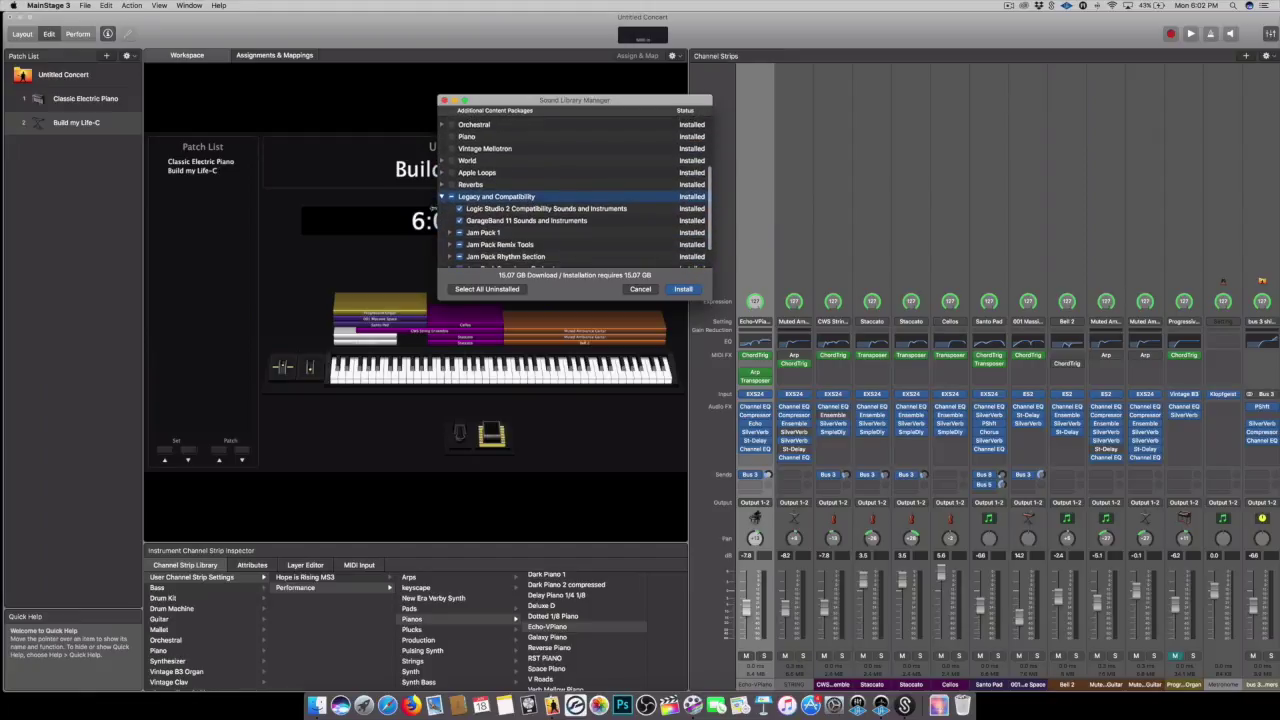
left_click(443, 198)
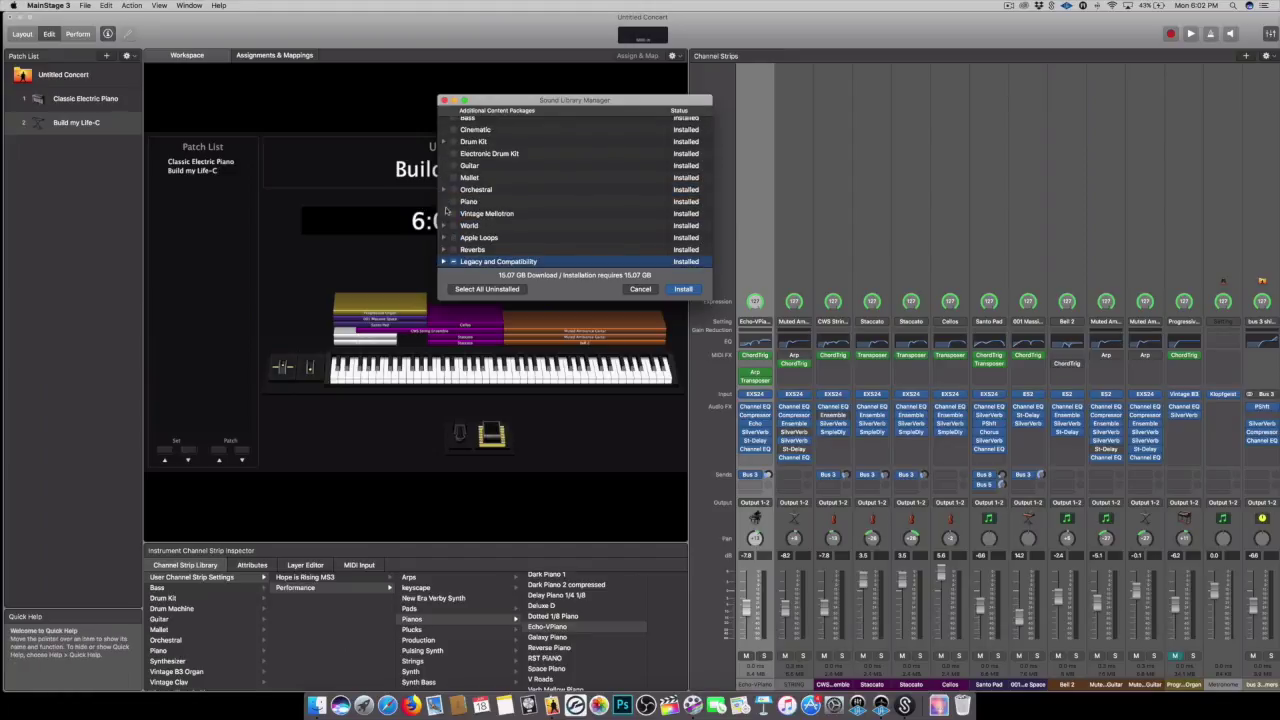
left_click(453, 250)
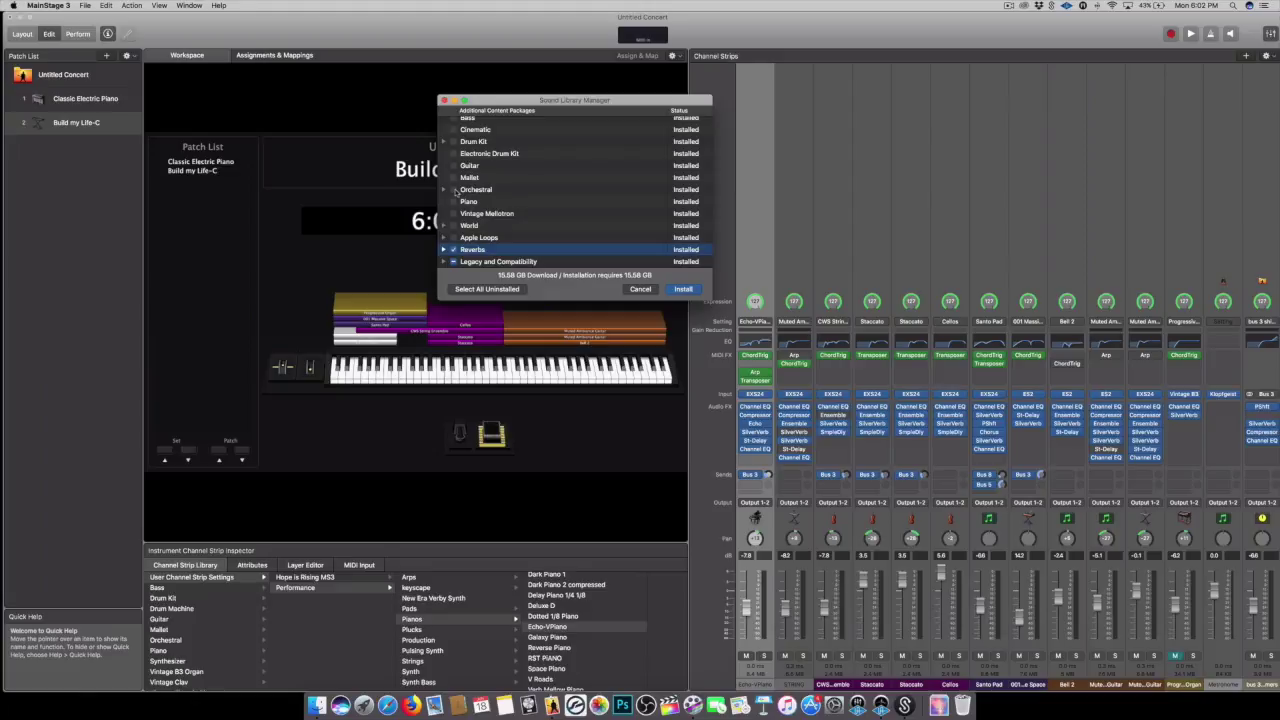
Review the full list of sound content packages and their install status, and cancel the Sound Library Manager without installing
scroll(493, 162, "up", 2)
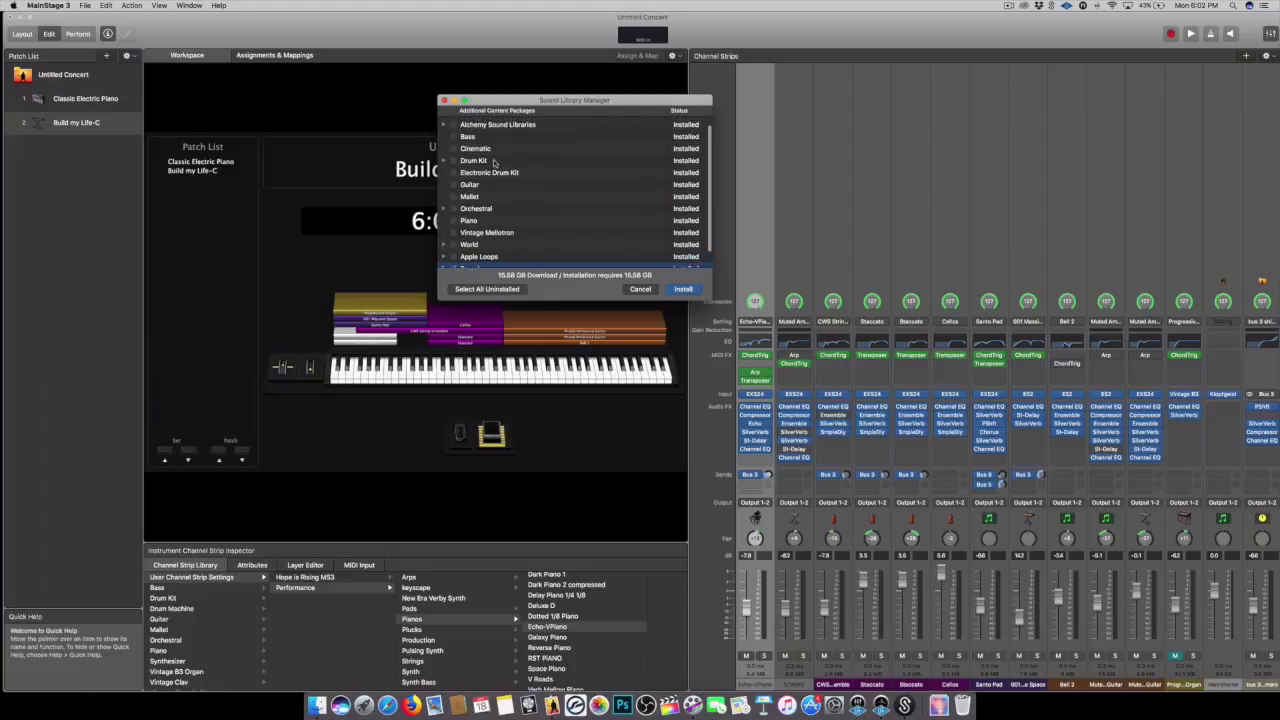
scroll(493, 162, "up", 1)
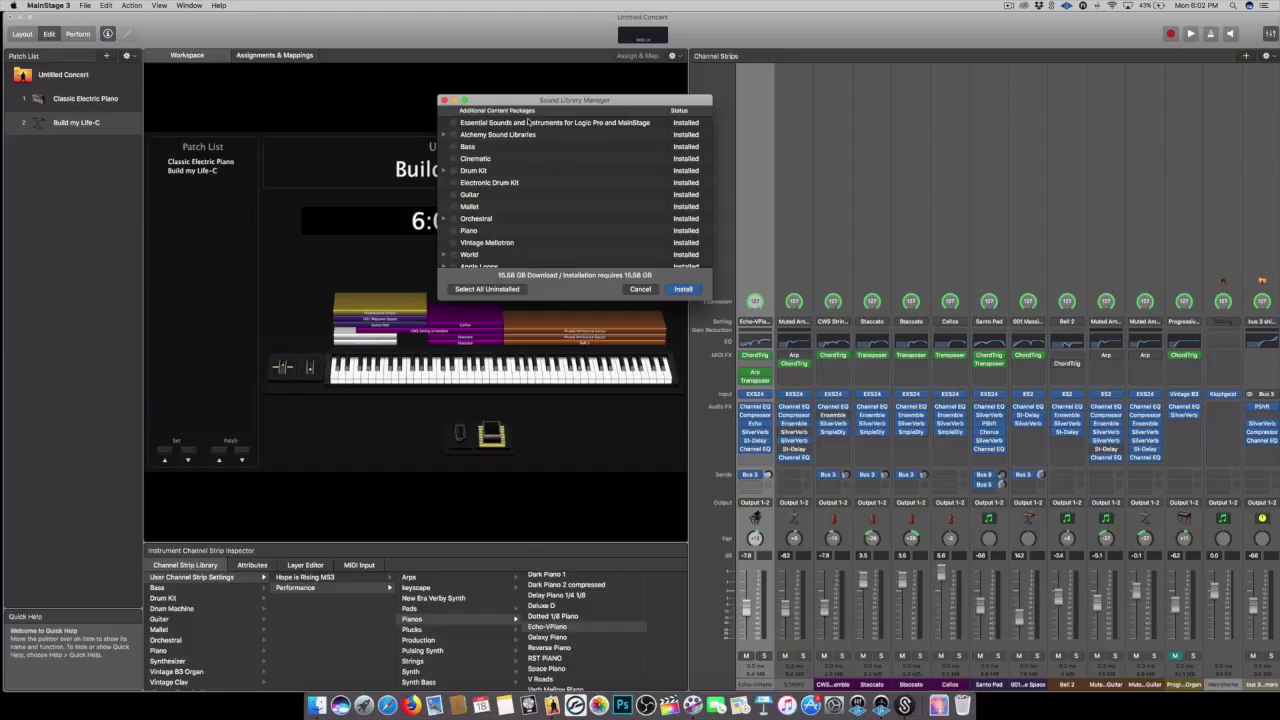
scroll(546, 170, "down", 3)
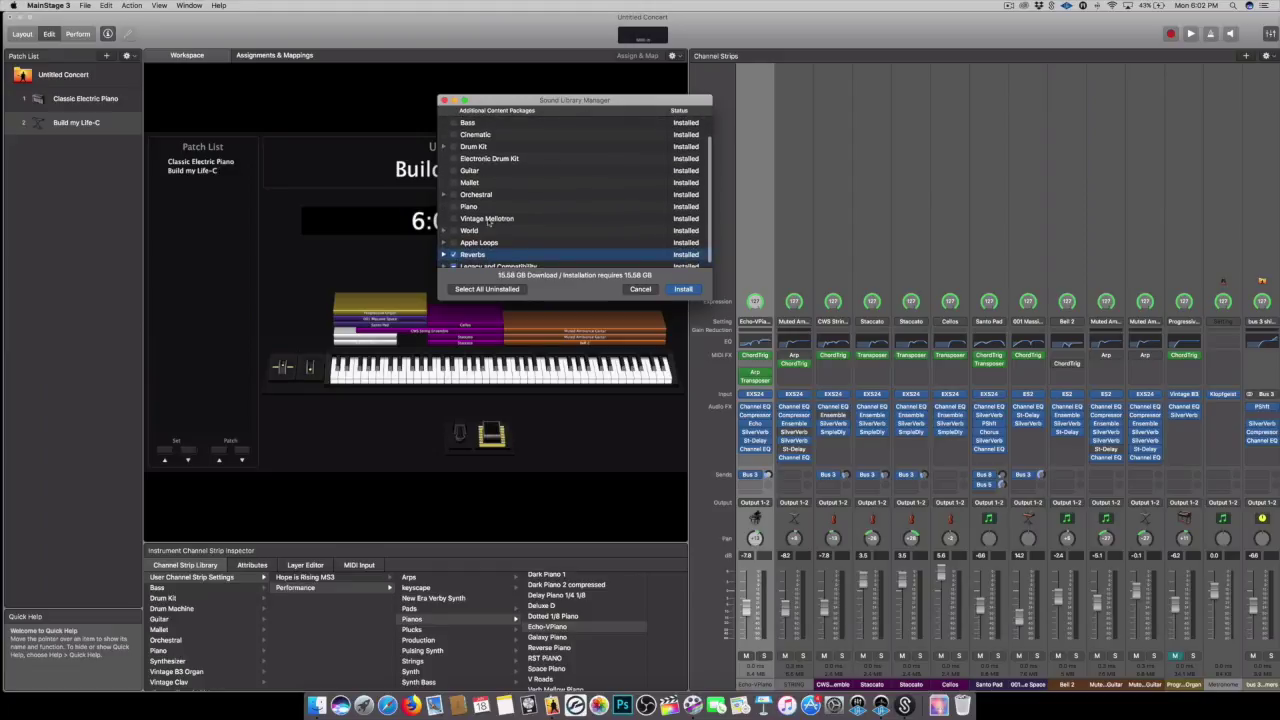
scroll(470, 209, "down", 1)
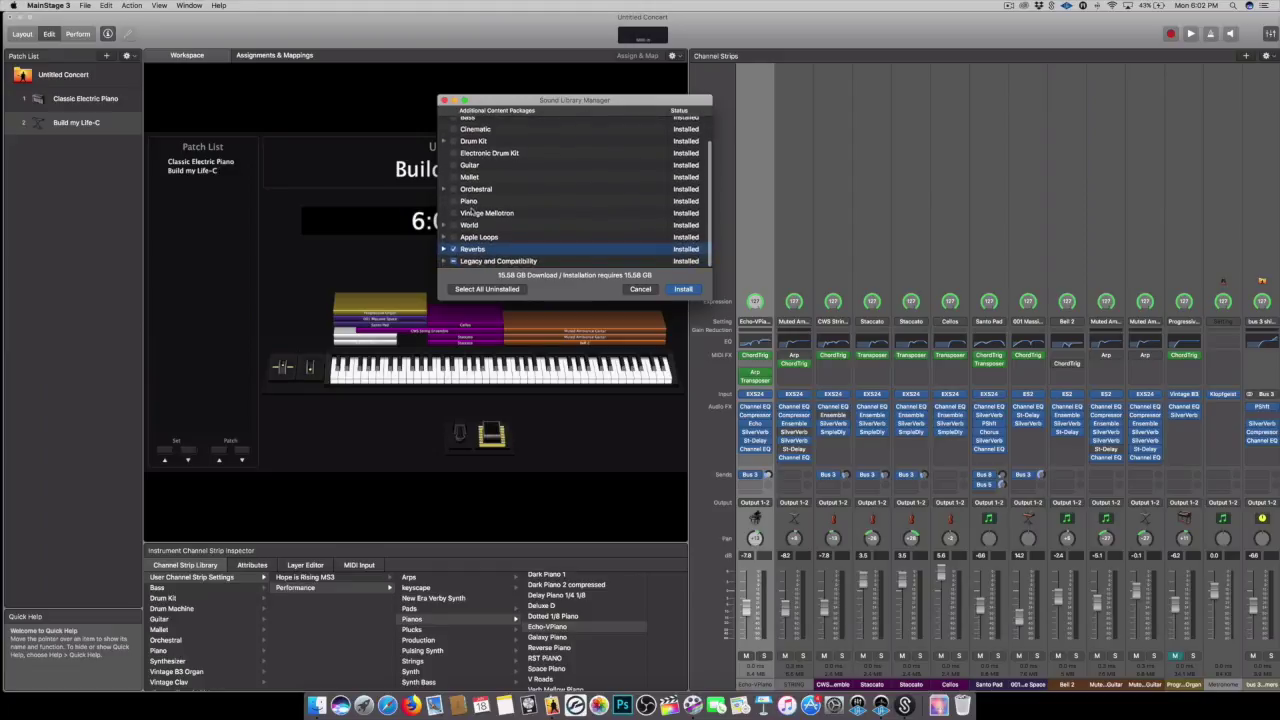
scroll(479, 248, "up", 3)
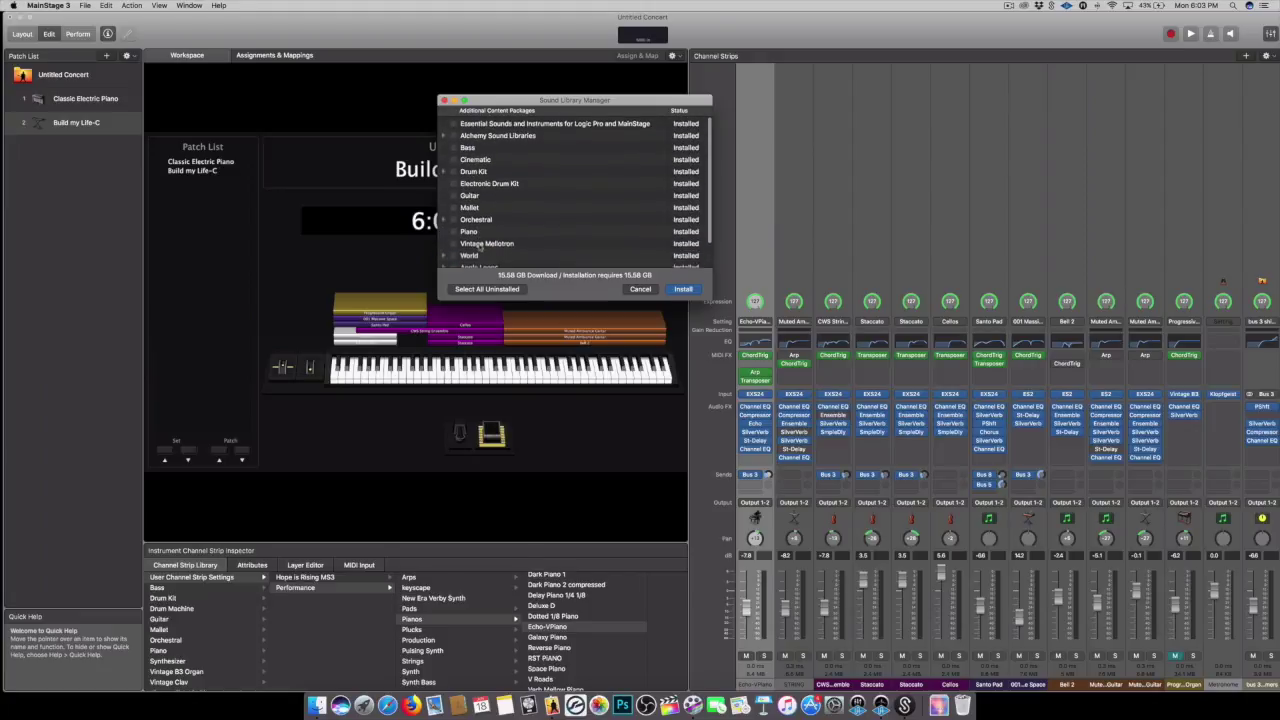
scroll(481, 248, "down", 2)
left_click(481, 249)
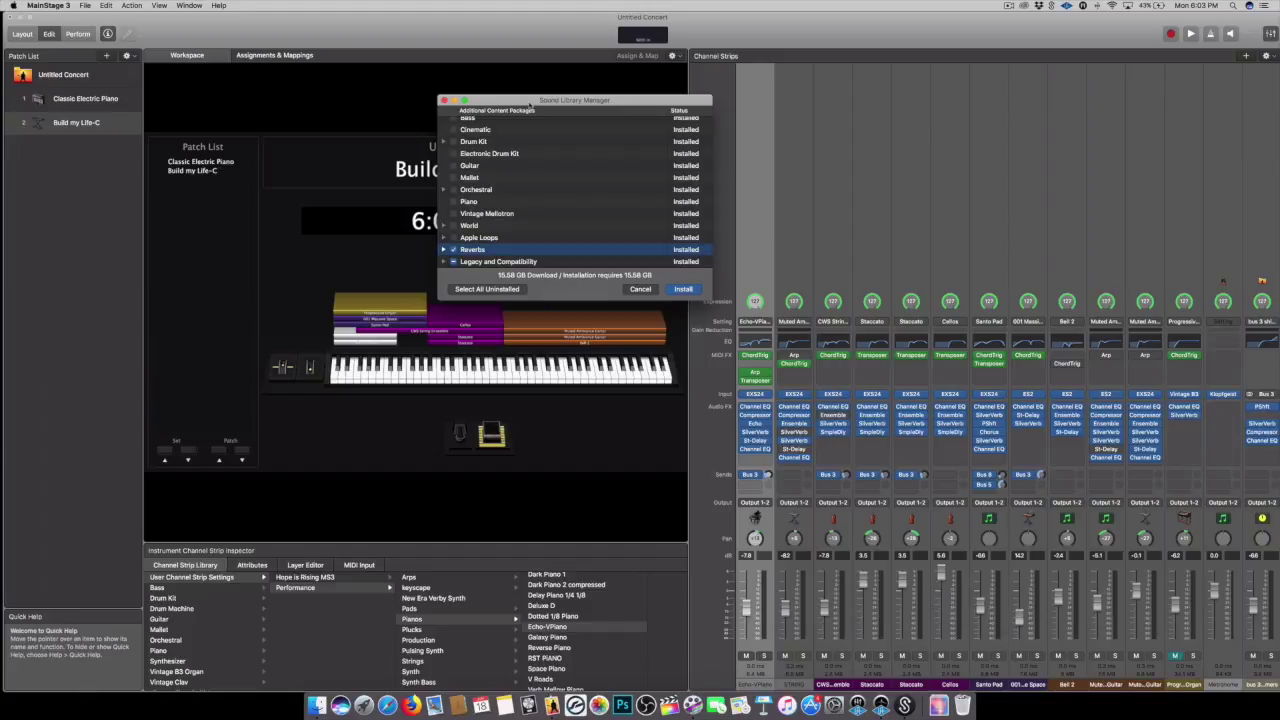
scroll(522, 180, "up", 3)
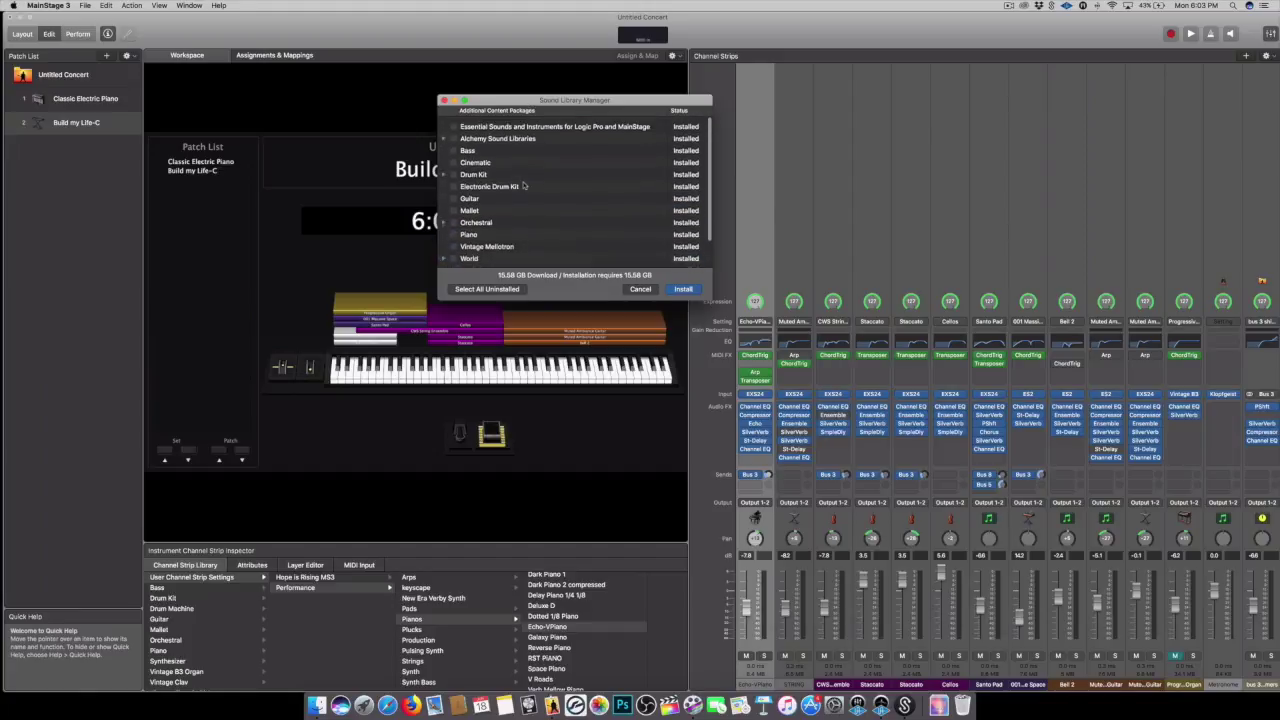
scroll(522, 184, "down", 3)
scroll(550, 198, "up", 1)
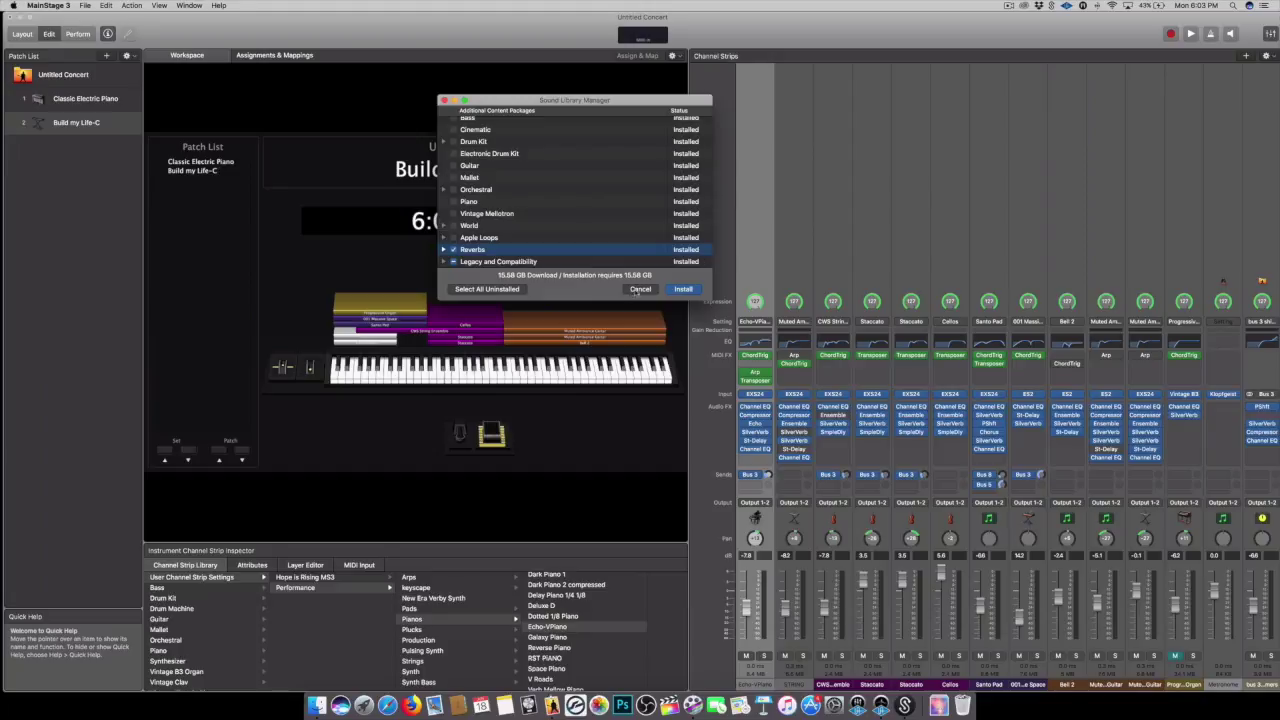
left_click(638, 289)
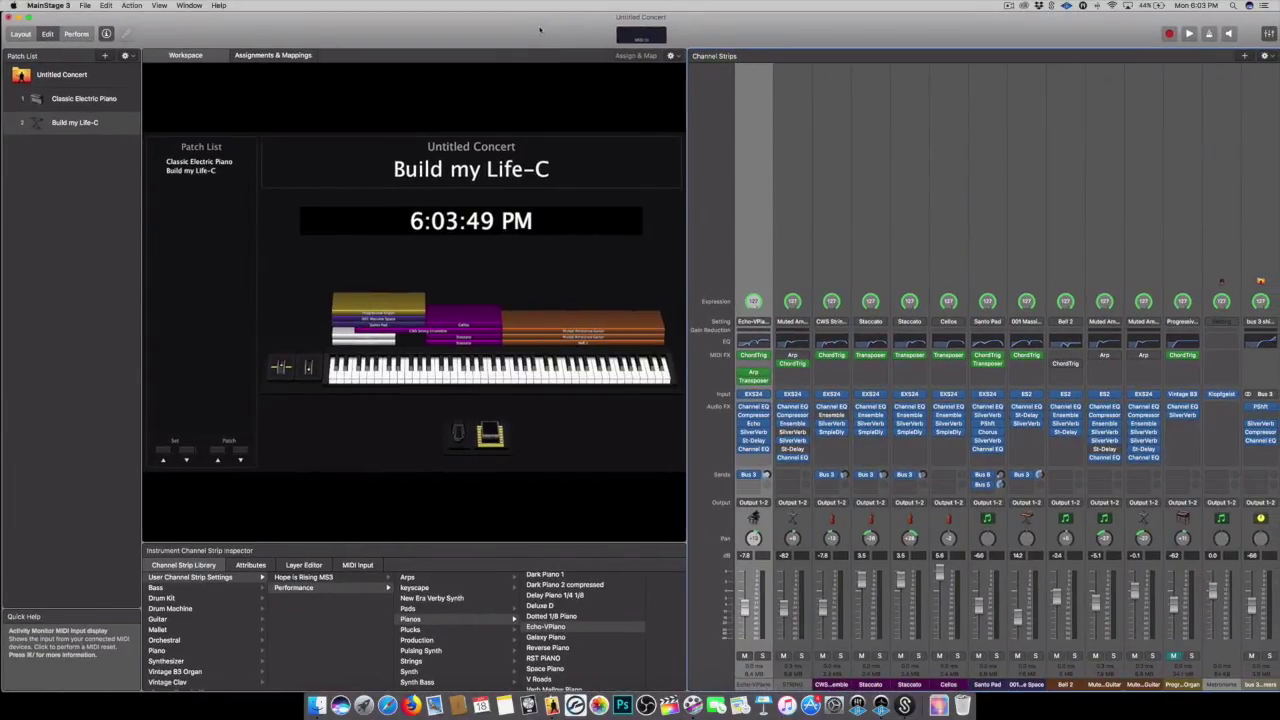
left_click_drag(540, 30, 535, 27)
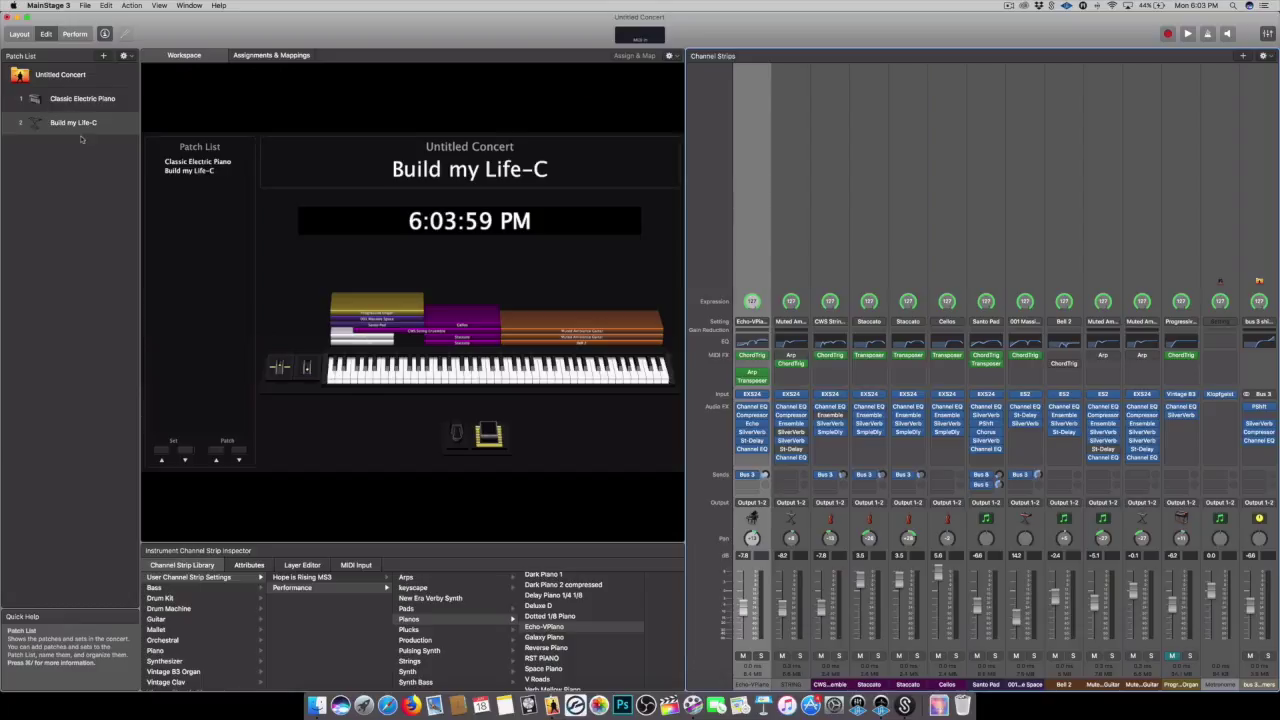
mouse_move(213, 22)
left_mouse_down()
mouse_move(287, 22)
mouse_move(214, 22)
left_mouse_up()
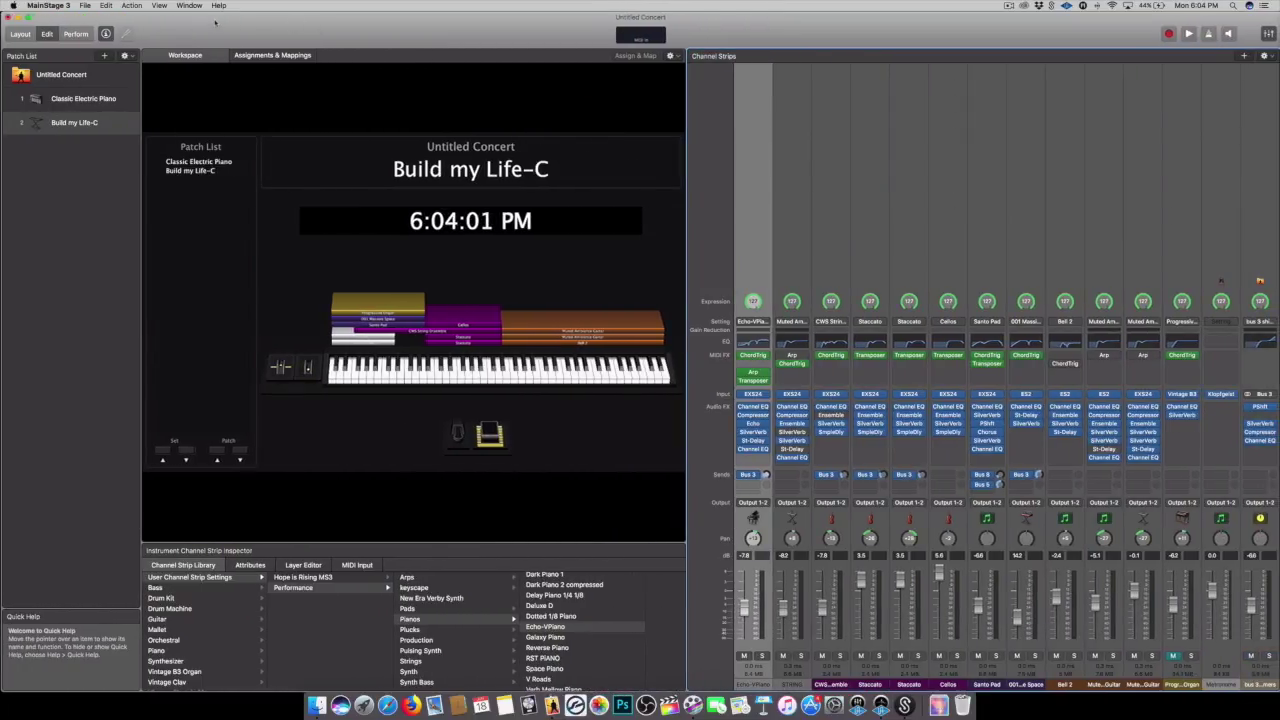